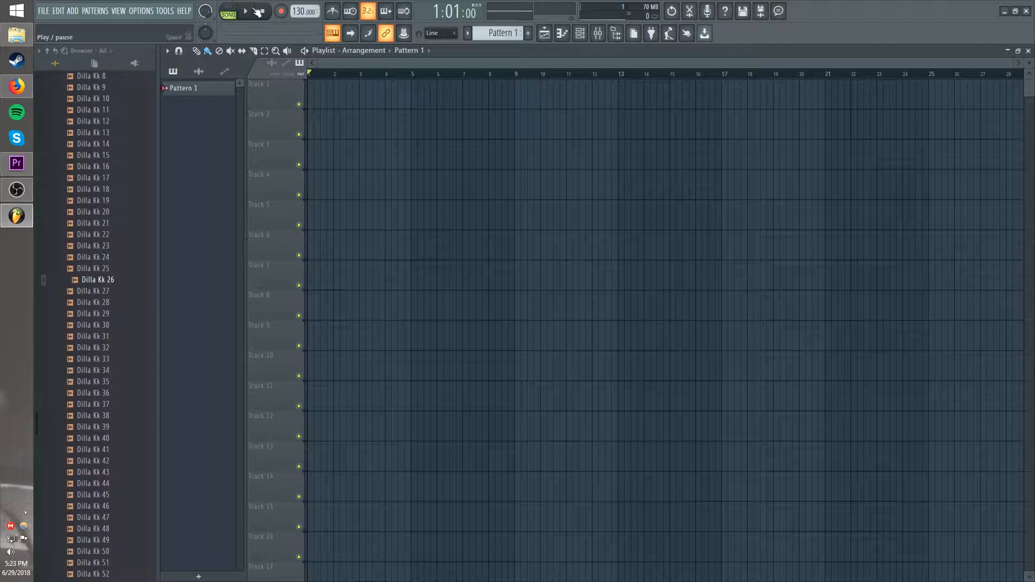
- Open the mixer in a maximized view and select the Insert 1 track
{"action": "left_click", "coordinate": [598, 33]}
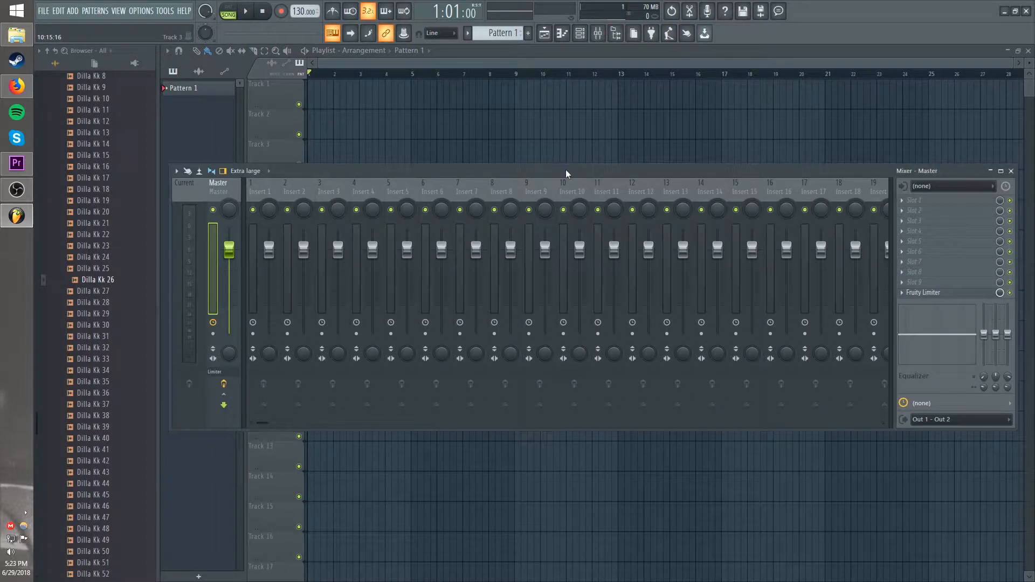
{"action": "double_click", "coordinate": [565, 169]}
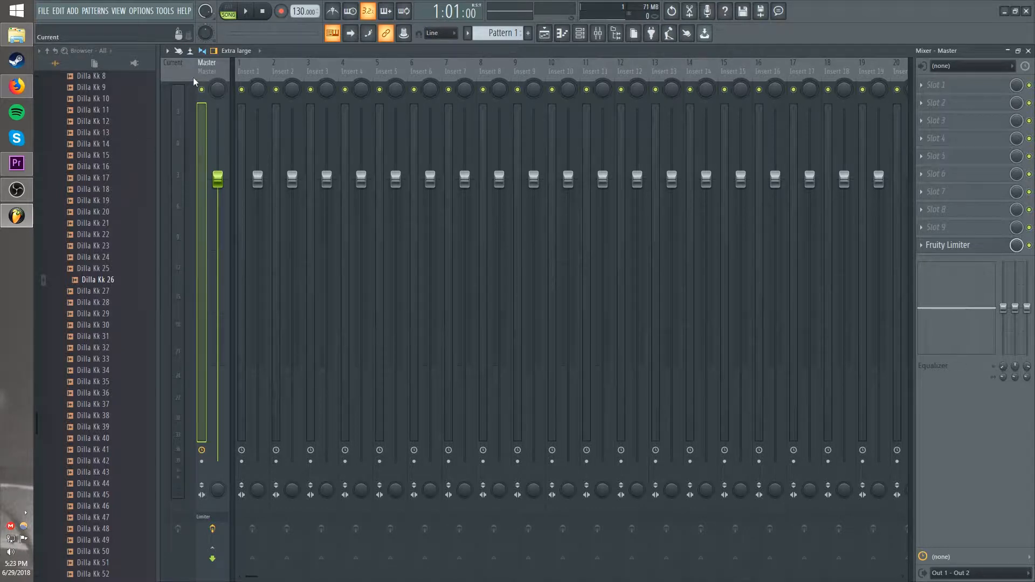
{"action": "left_click", "coordinate": [252, 77]}
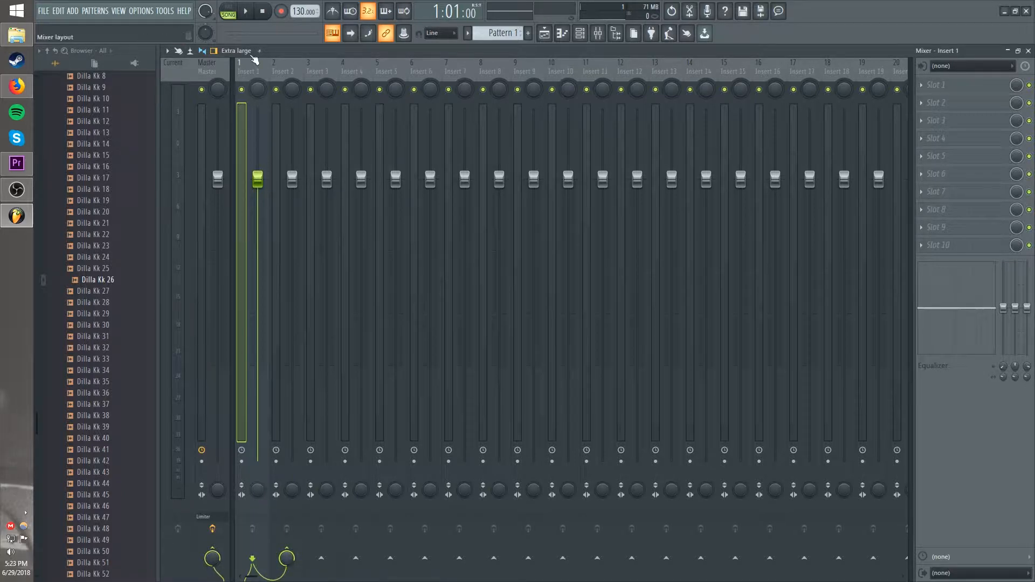
- Examine the send routing of mixer tracks Insert 1 through Insert 4 by selecting each of them in turn
{"action": "left_click", "coordinate": [249, 52]}
{"action": "left_click", "coordinate": [249, 63]}
{"action": "left_click", "coordinate": [249, 53]}
{"action": "left_click", "coordinate": [247, 142]}
{"action": "left_click", "coordinate": [291, 69]}
{"action": "left_click", "coordinate": [264, 70]}
{"action": "left_click", "coordinate": [273, 68]}
{"action": "left_click", "coordinate": [261, 73]}
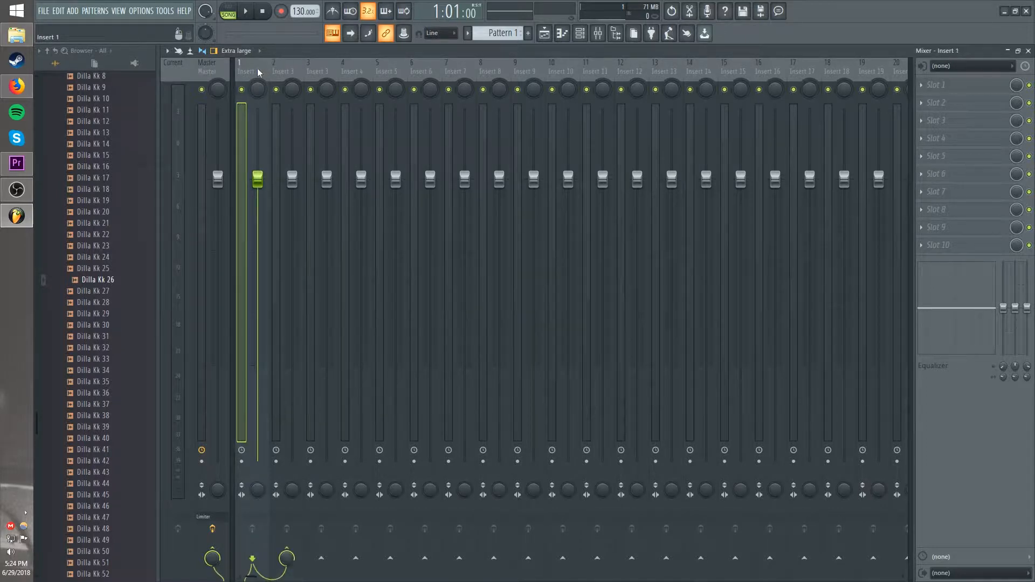
{"action": "left_click", "coordinate": [328, 76]}
{"action": "left_click", "coordinate": [283, 74]}
{"action": "left_click", "coordinate": [314, 67]}
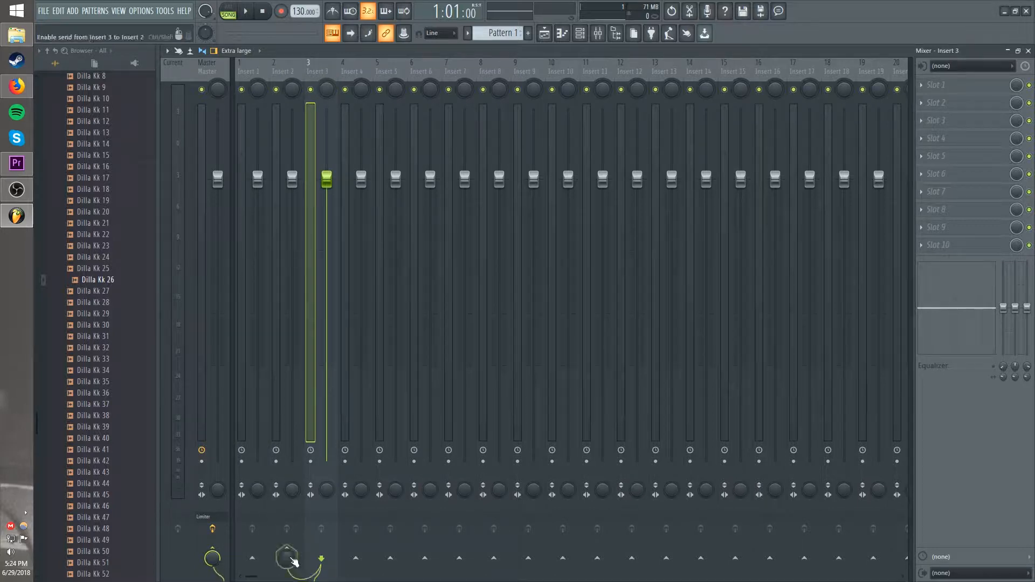
{"action": "left_click", "coordinate": [356, 128]}
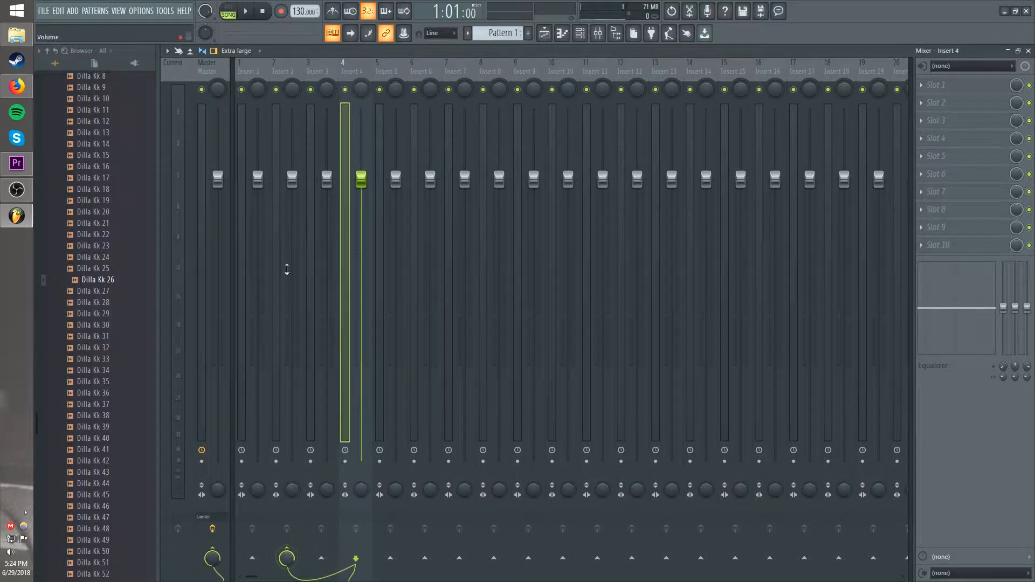
{"action": "left_click", "coordinate": [296, 75]}
{"action": "left_click", "coordinate": [256, 71]}
{"action": "left_click", "coordinate": [291, 68]}
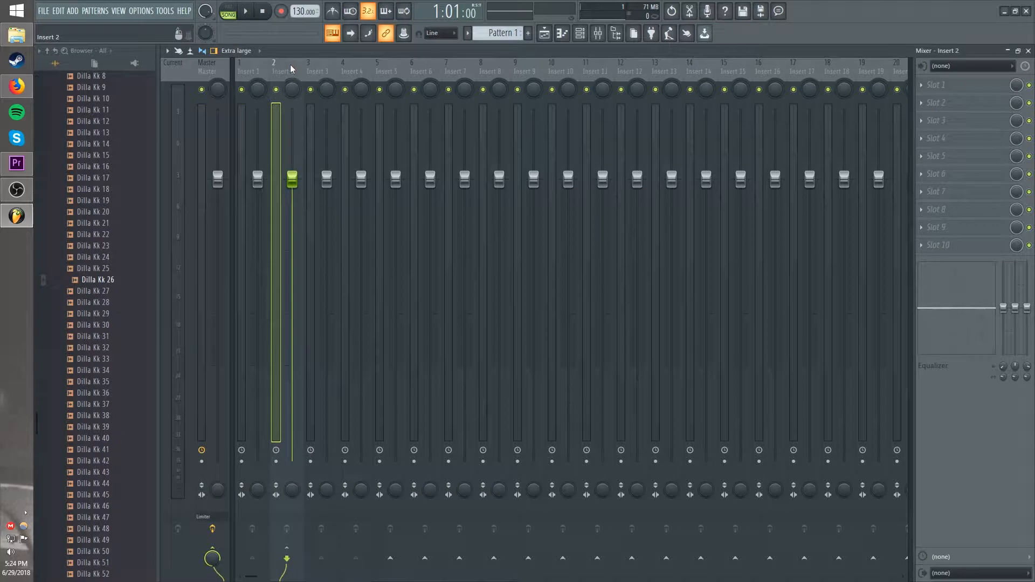
{"action": "left_click", "coordinate": [318, 69]}
{"action": "left_click", "coordinate": [351, 69]}
{"action": "left_click", "coordinate": [322, 70]}
{"action": "left_click", "coordinate": [283, 70]}
{"action": "left_click", "coordinate": [246, 71]}
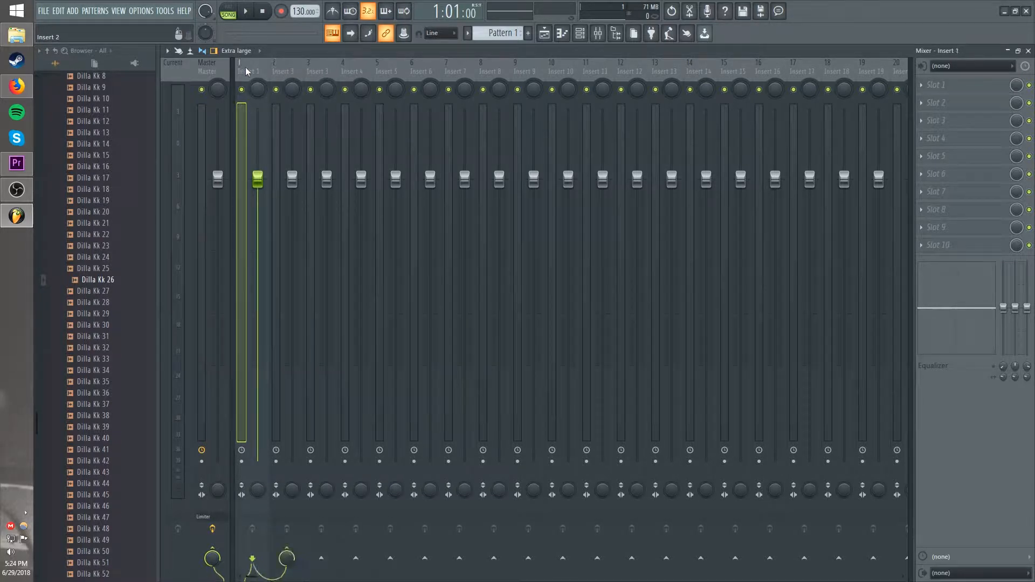
{"action": "left_click", "coordinate": [312, 66]}
{"action": "left_click", "coordinate": [348, 62]}
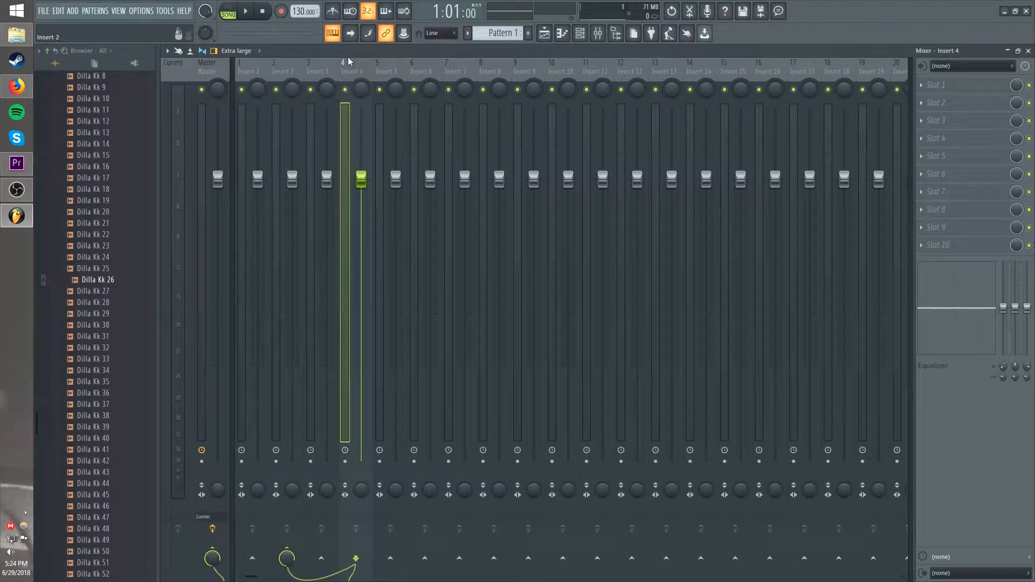
{"action": "left_click", "coordinate": [286, 70]}
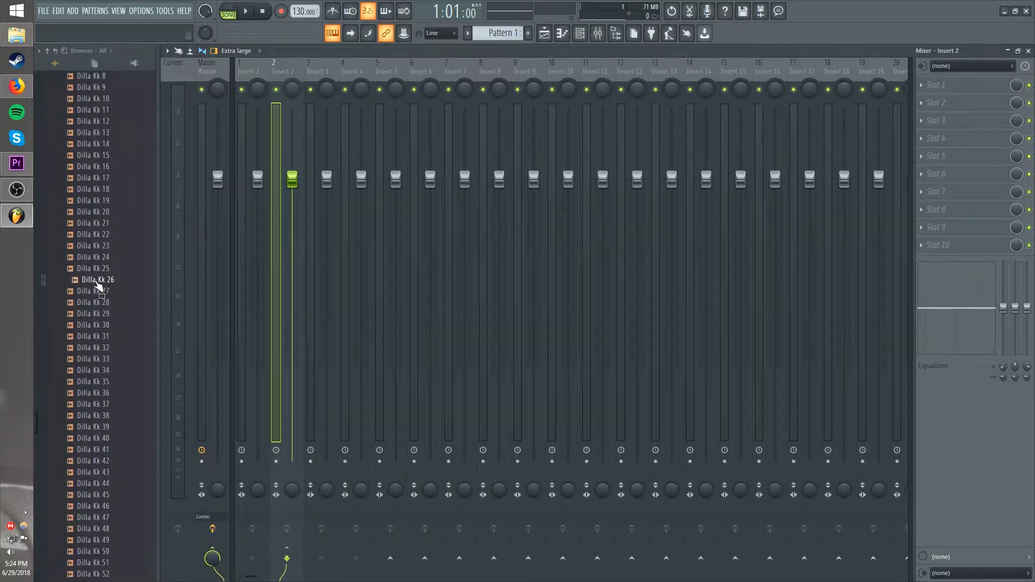
- Add the Dilla Kk 26 sample as a channel and fill every fourth step of its pattern, starting with the first
{"action": "left_click_drag", "start_coordinate": [97, 286], "coordinate": [398, 144]}
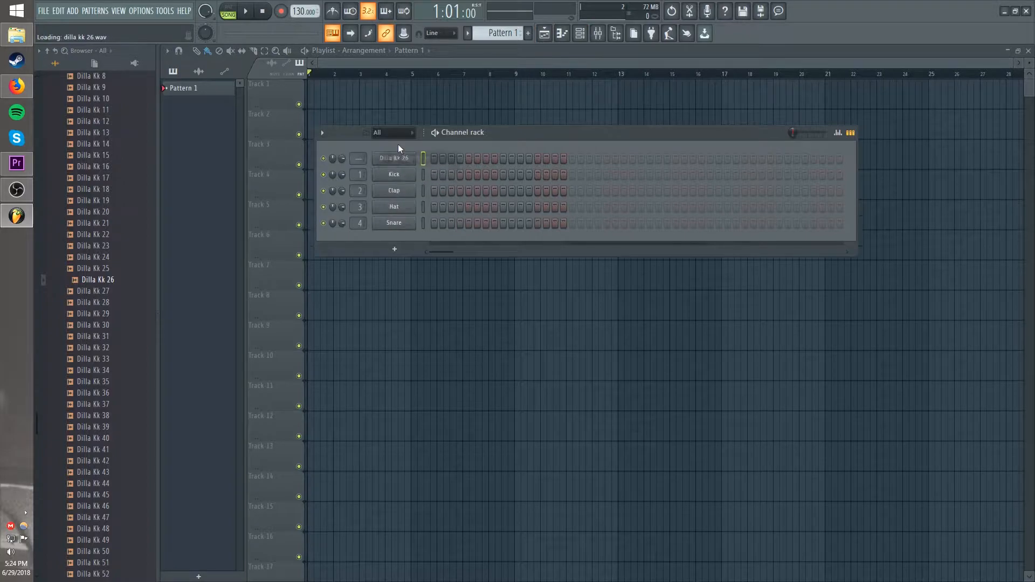
{"action": "right_click", "coordinate": [396, 158]}
{"action": "left_click", "coordinate": [562, 207]}
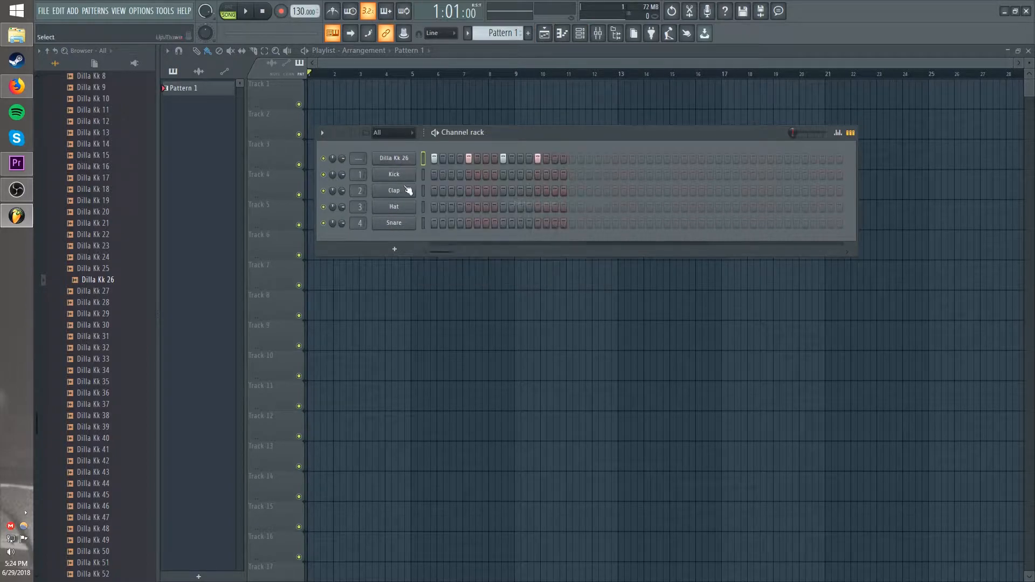
- Add a Harmor instrument from the plugin picker to the channel rack, above the Dilla Kk 26 channel
{"action": "scroll", "coordinate": [90, 253], "scroll_direction": "up", "scroll_amount": 10}
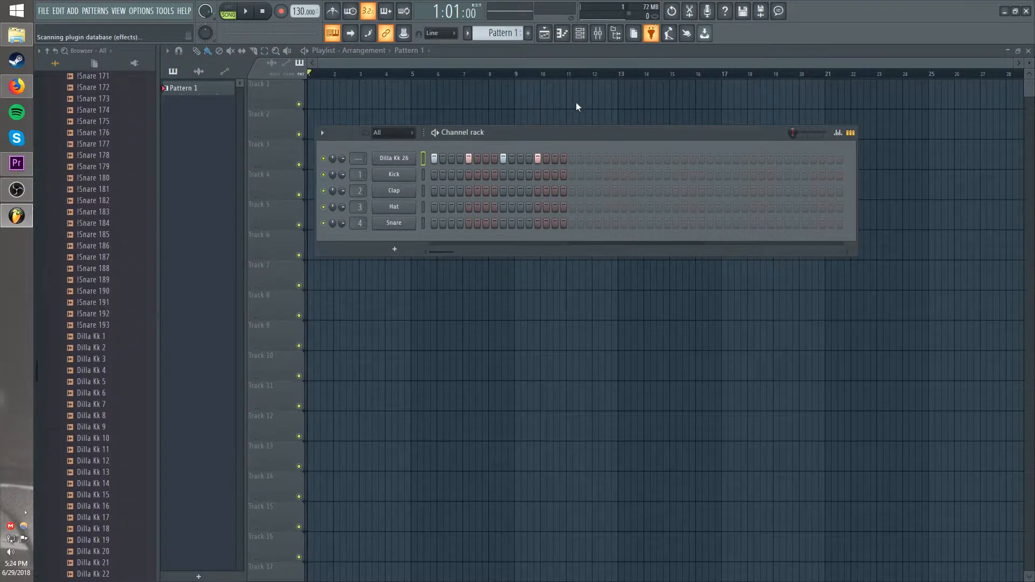
{"action": "key", "text": "F8"}
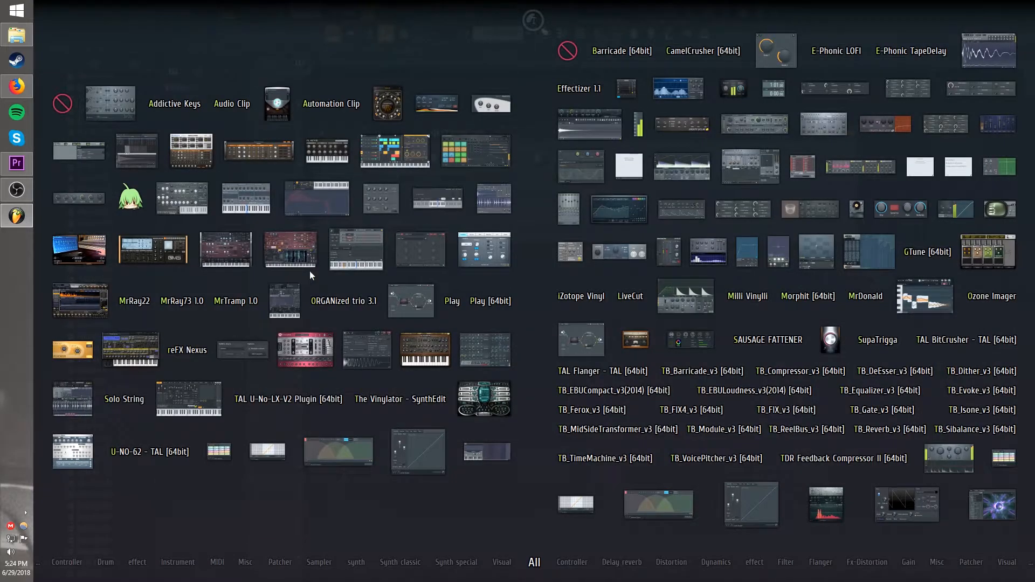
{"action": "left_click_drag", "start_coordinate": [309, 271], "coordinate": [387, 145]}
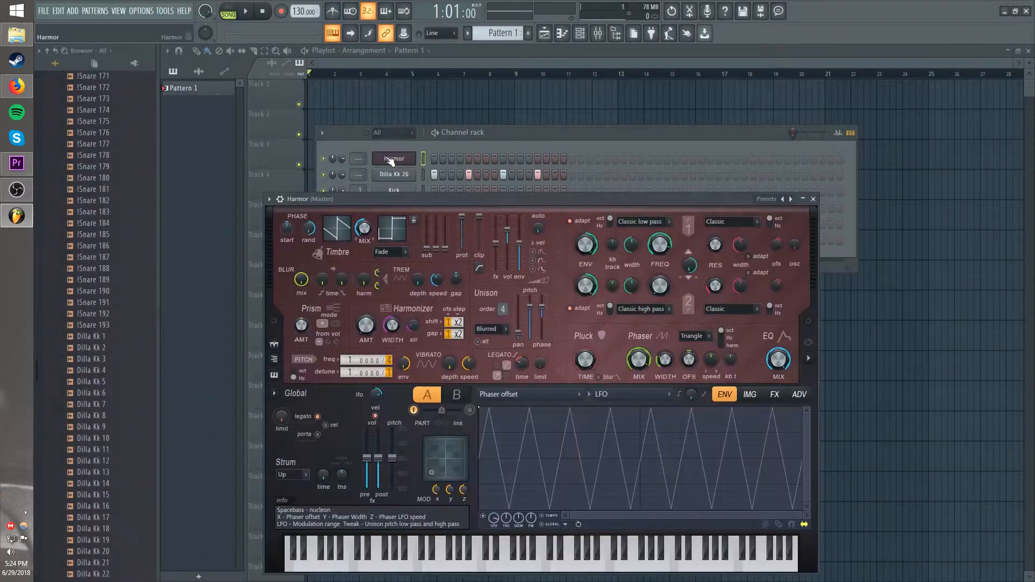
- Try out the Analog bass 2 and Neurobass presets in Harmor
{"action": "left_click", "coordinate": [270, 200]}
{"action": "left_click", "coordinate": [342, 198]}
{"action": "left_click", "coordinate": [269, 199]}
{"action": "mouse_move", "coordinate": [289, 231]}
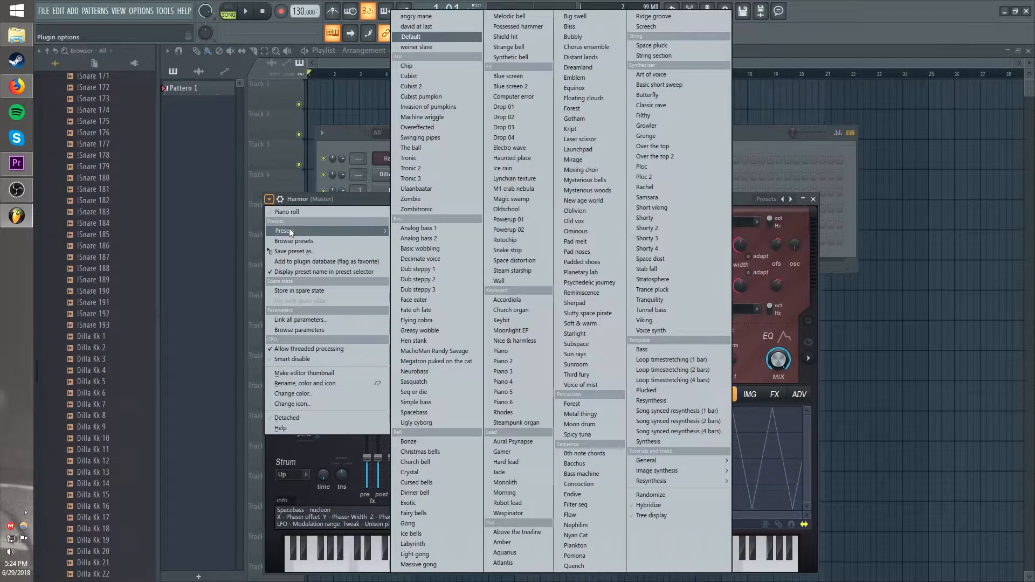
{"action": "left_click", "coordinate": [433, 238]}
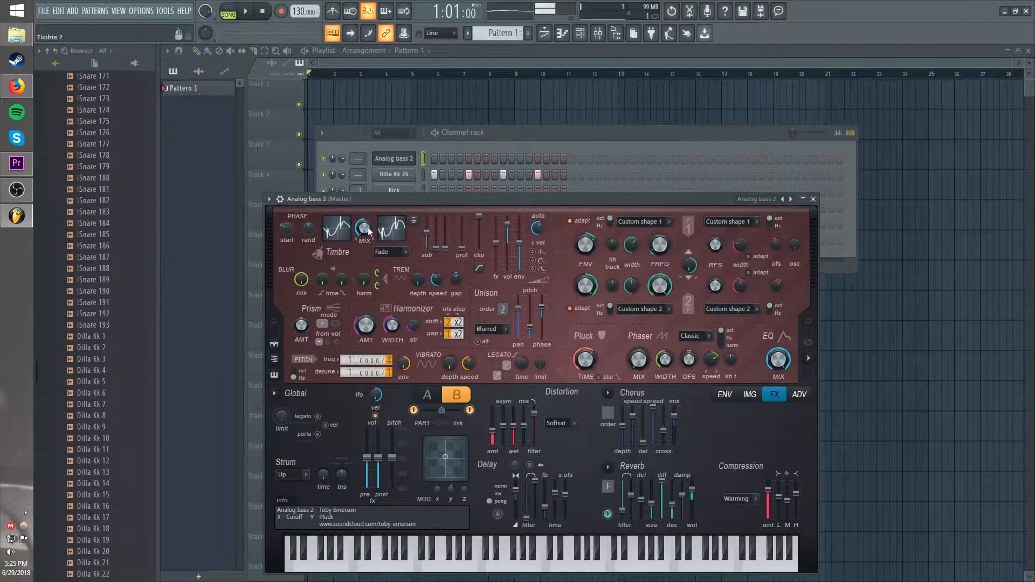
{"action": "left_click", "coordinate": [269, 199]}
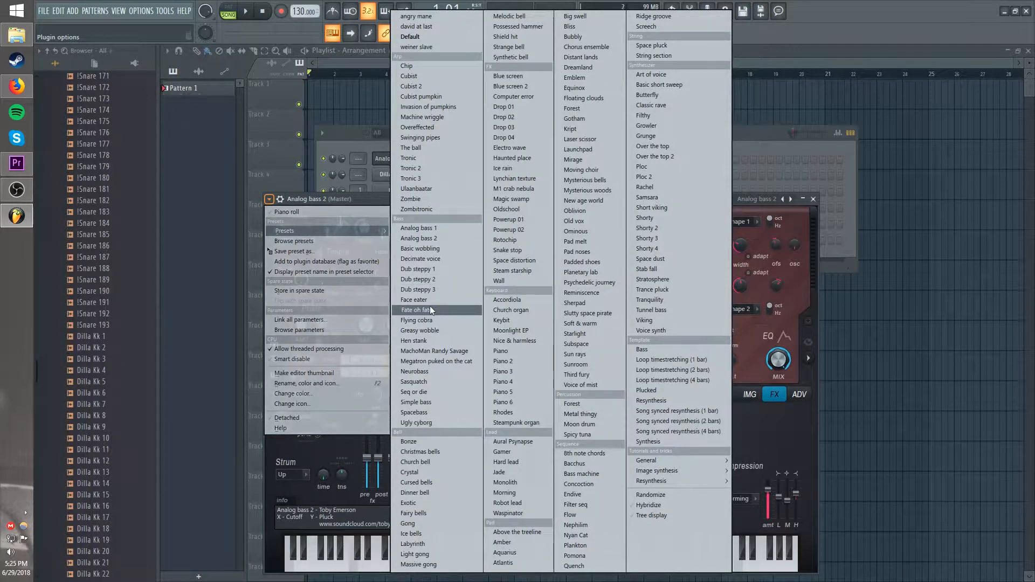
{"action": "left_click", "coordinate": [418, 372]}
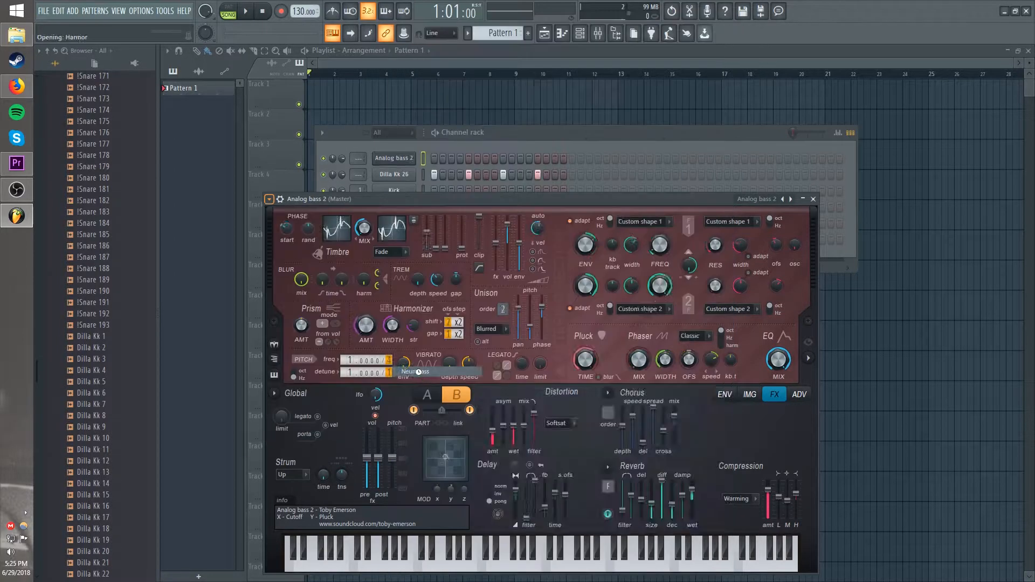
- Load the Basic wobbling preset in Harmor
{"action": "left_click", "coordinate": [269, 199]}
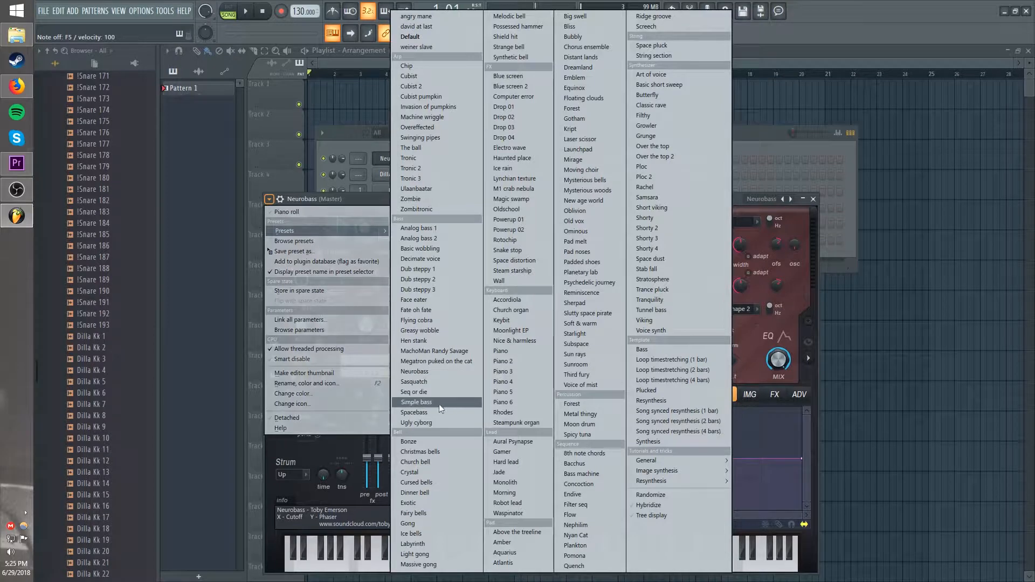
{"action": "left_click", "coordinate": [425, 251]}
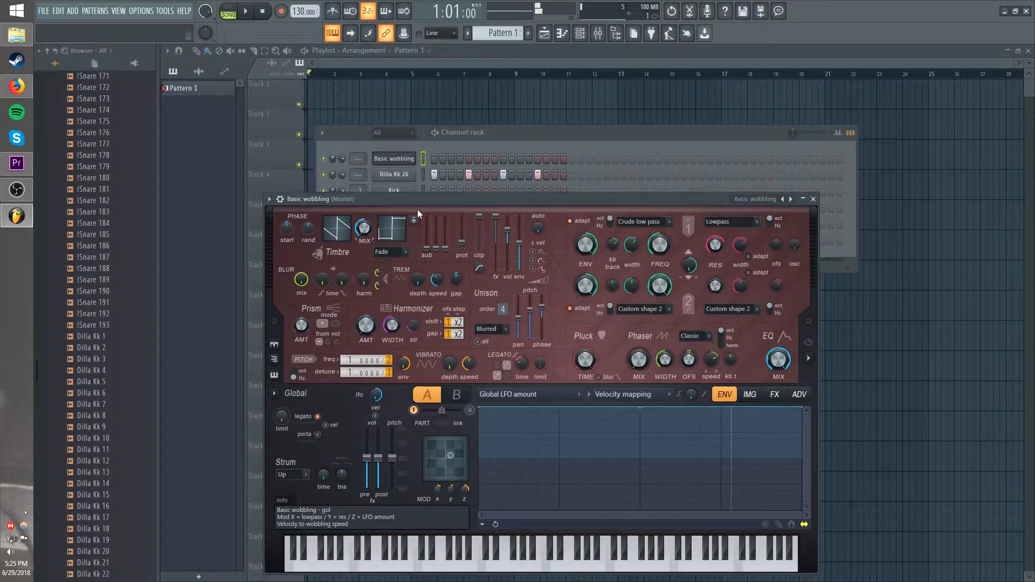
- Draw a C4 note spanning the whole first bar in the piano roll of the Basic wobbling channel
{"action": "left_click", "coordinate": [276, 199]}
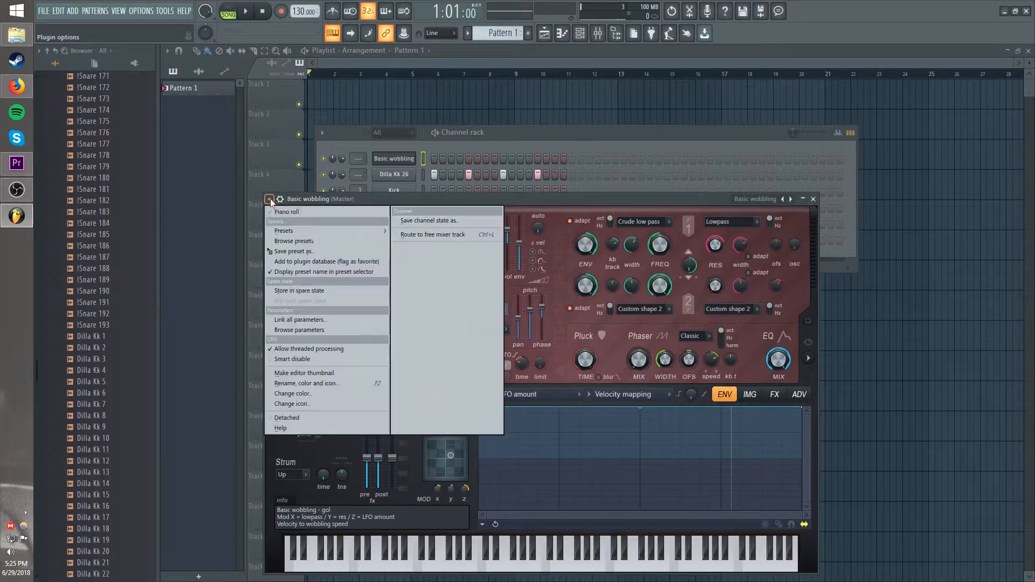
{"action": "left_click", "coordinate": [442, 232]}
{"action": "double_click", "coordinate": [641, 242]}
{"action": "scroll", "coordinate": [291, 312], "scroll_direction": "down", "scroll_amount": 4}
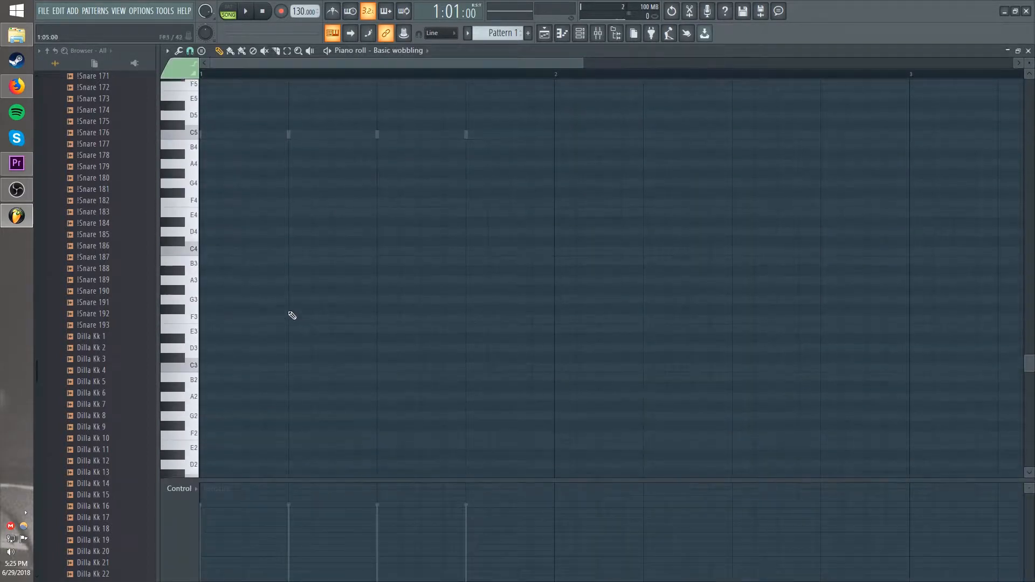
{"action": "left_click", "coordinate": [226, 302]}
{"action": "left_click_drag", "start_coordinate": [234, 301], "coordinate": [543, 213]}
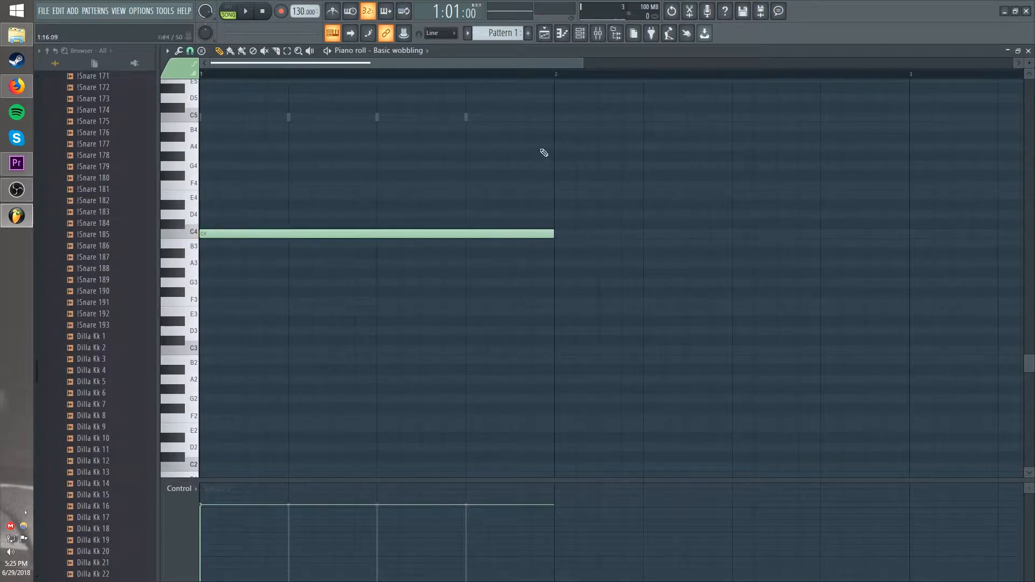
- Route the Dilla Kk 26 channel to free mixer track 5
{"action": "left_click", "coordinate": [598, 33]}
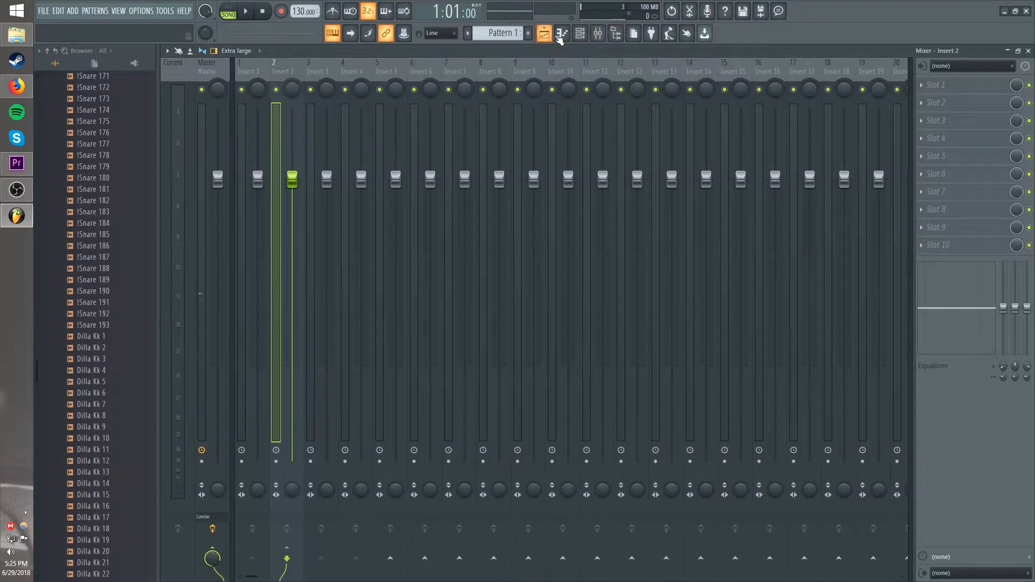
{"action": "left_click", "coordinate": [545, 34]}
{"action": "left_click", "coordinate": [393, 180]}
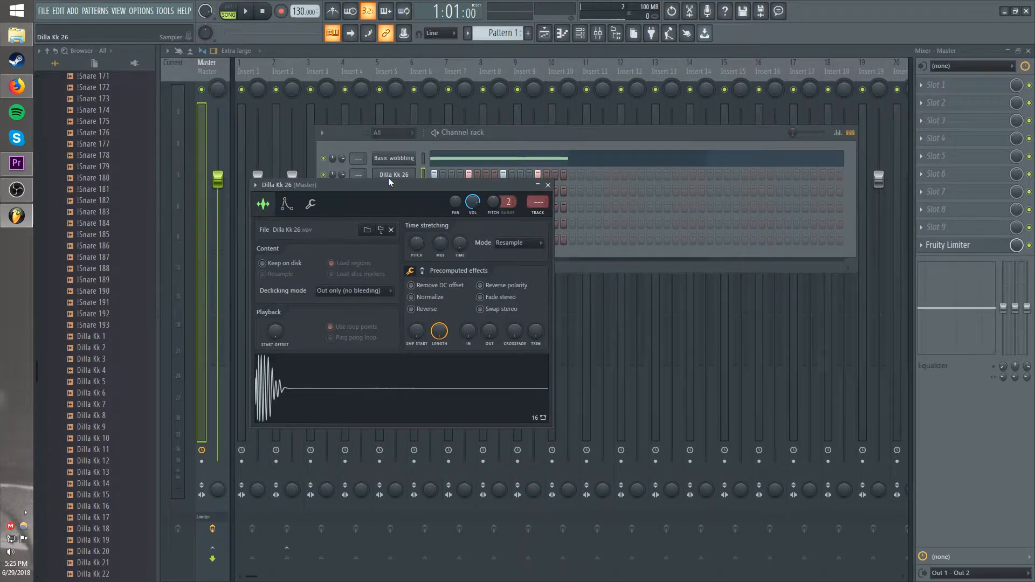
{"action": "key", "text": "ctrl+l"}
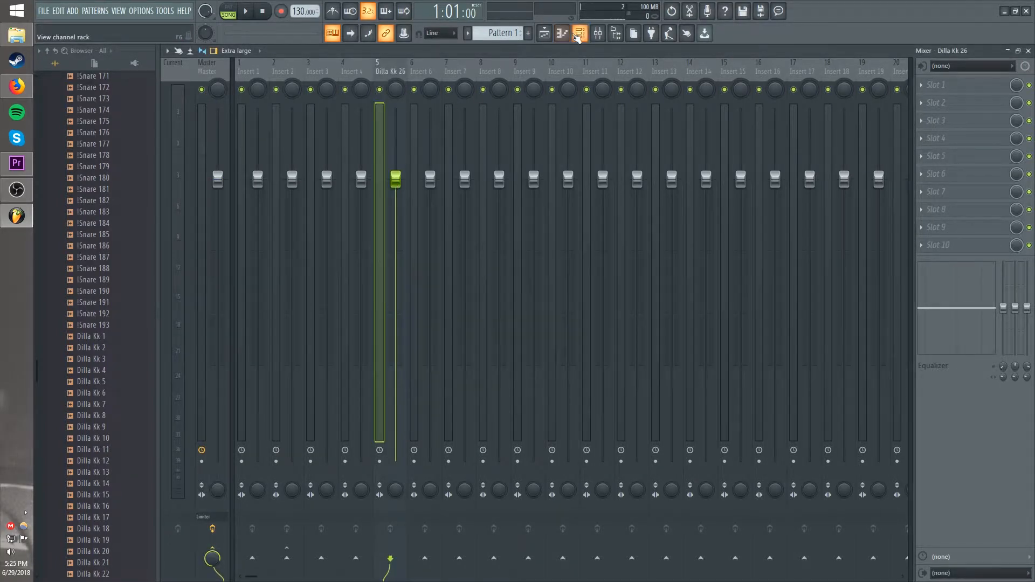
- Route the Basic wobbling channel to free mixer track 6
{"action": "key", "text": "F6"}
{"action": "left_click", "coordinate": [412, 160]}
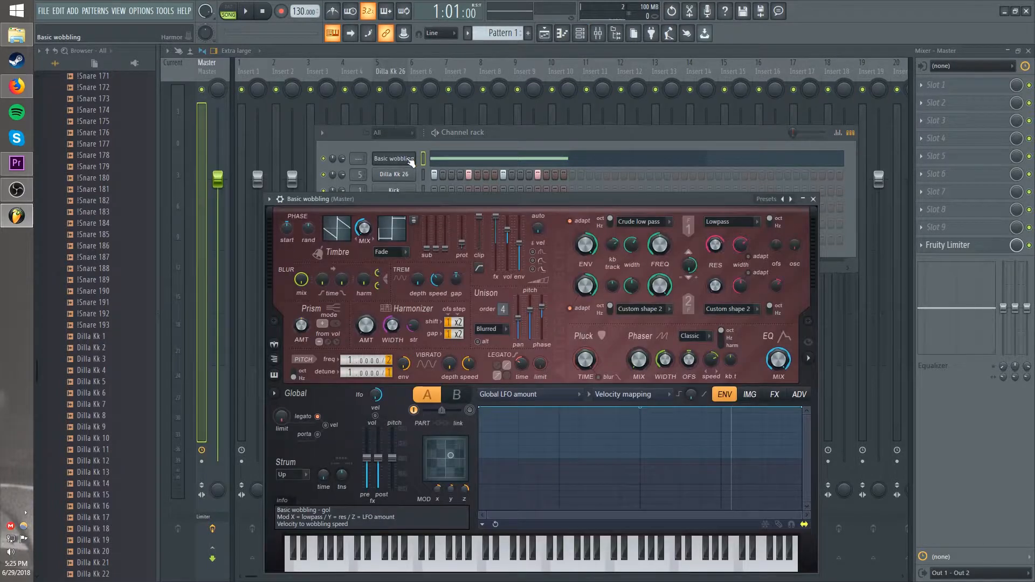
{"action": "key", "text": "ctrl+l"}
- Enable a send from the Dilla Kk 26 mixer track to the Basic wobbling track, switching it off and on again once
{"action": "left_click", "coordinate": [393, 75]}
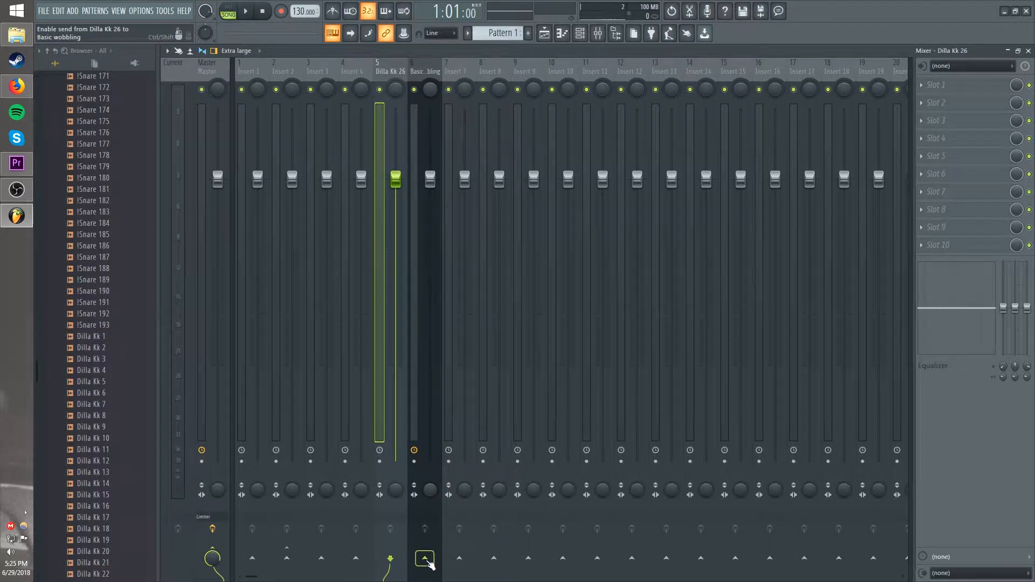
{"action": "left_click", "coordinate": [428, 562]}
{"action": "left_click_drag", "start_coordinate": [426, 564], "coordinate": [426, 567]}
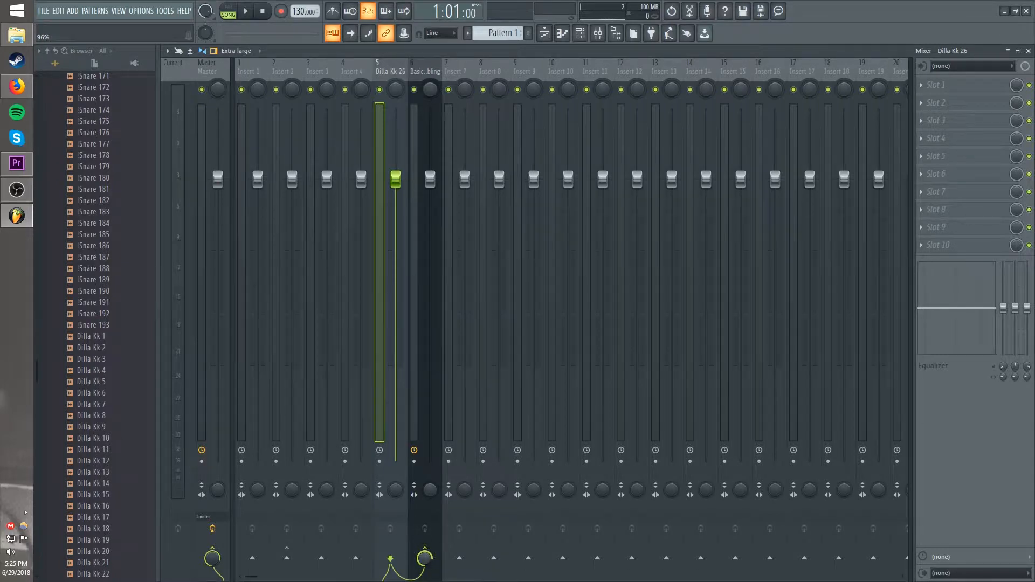
{"action": "left_click", "coordinate": [426, 563]}
{"action": "right_click", "coordinate": [426, 563]}
{"action": "key", "text": "Escape"}
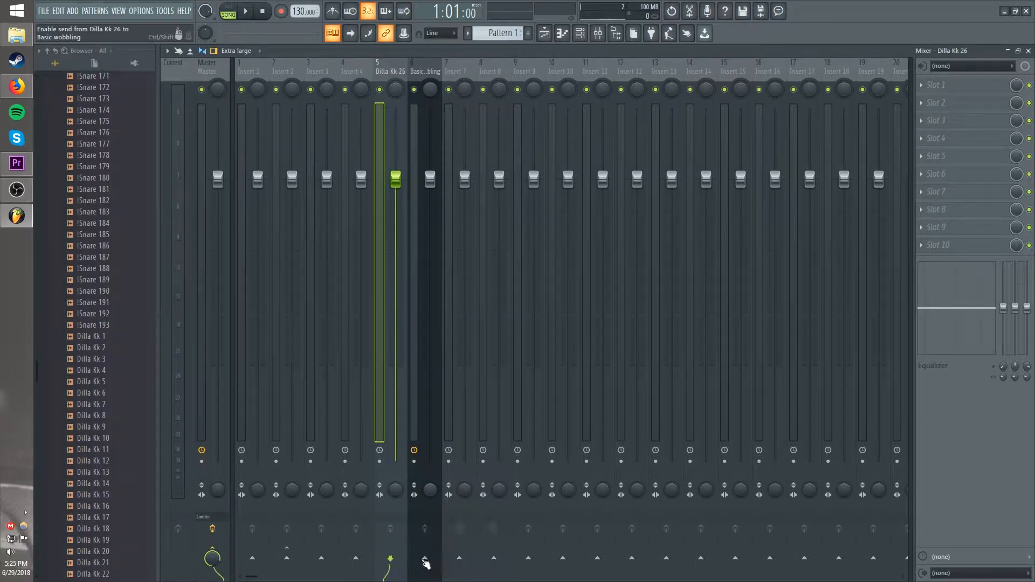
{"action": "left_click", "coordinate": [426, 564]}
{"action": "left_click_drag", "start_coordinate": [426, 564], "coordinate": [426, 564]}
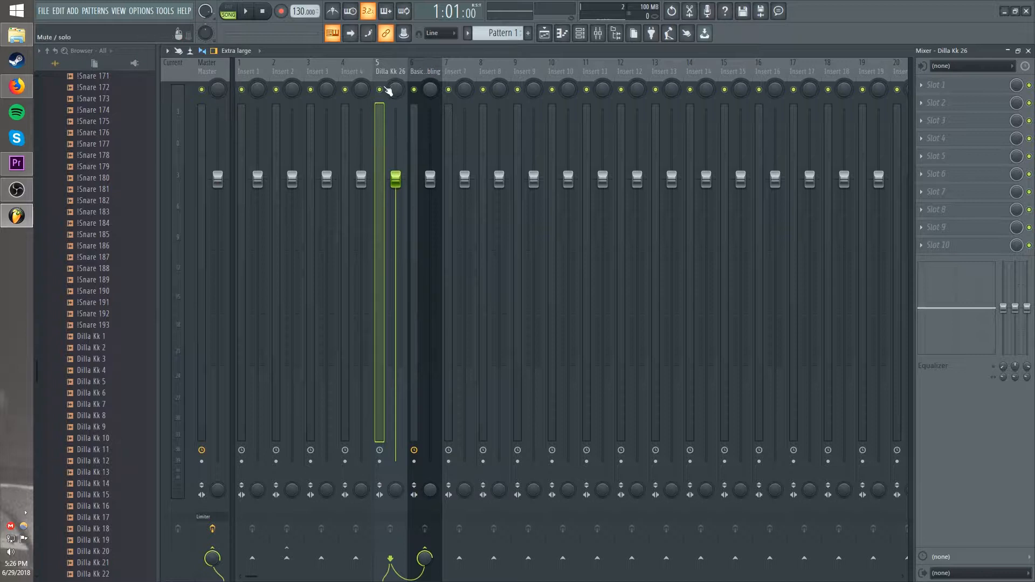
- Compare the routing of the Basic wobbling and Dilla Kk 26 mixer tracks by selecting them alternately
{"action": "left_click", "coordinate": [413, 72]}
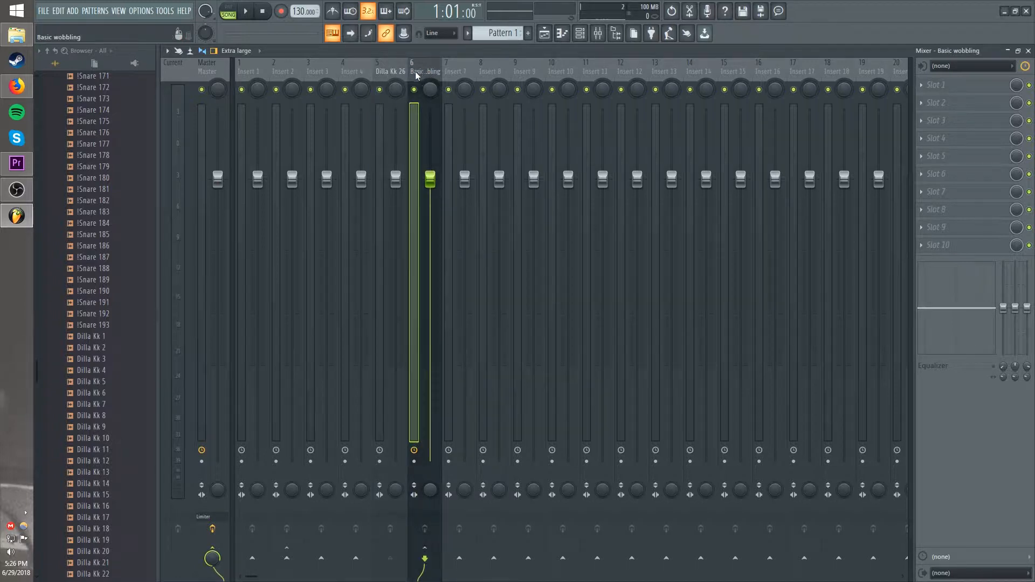
{"action": "left_click", "coordinate": [396, 72]}
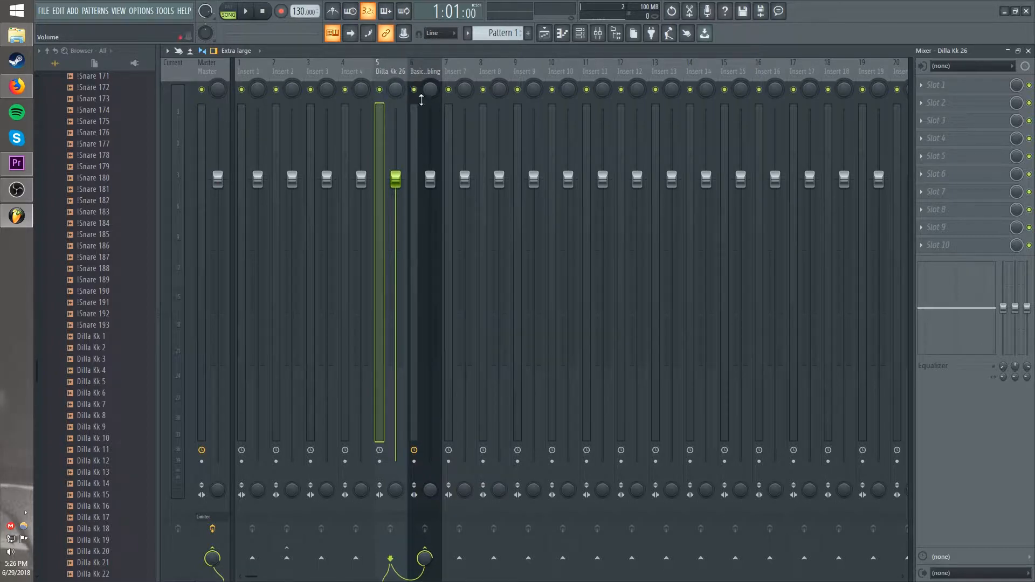
{"action": "left_click", "coordinate": [425, 82]}
{"action": "left_click", "coordinate": [388, 71]}
{"action": "left_click", "coordinate": [424, 69]}
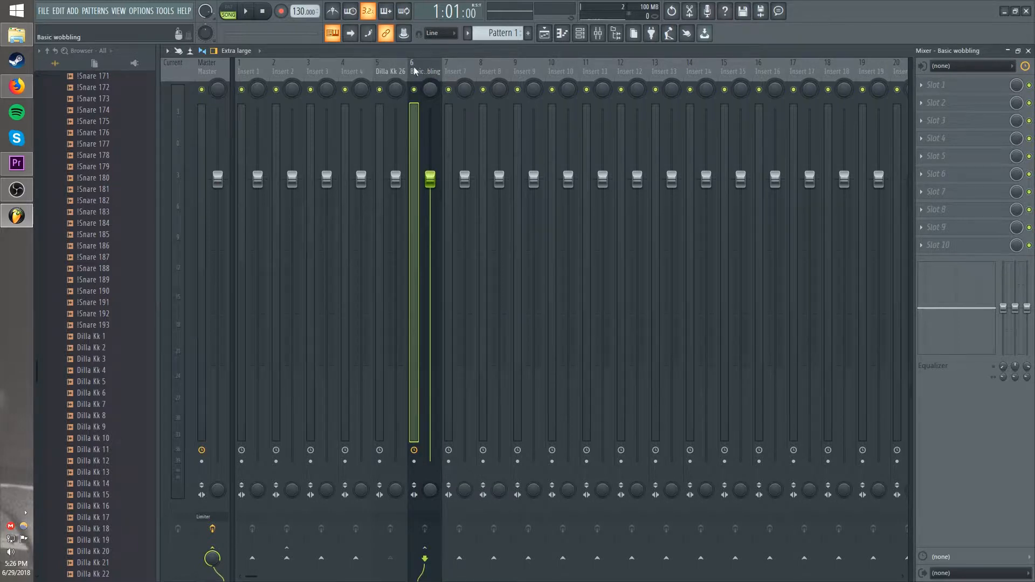
- Add Fruity Reeverb 2 to the first effect slot of the Basic wobbling mixer track and audition the pattern
{"action": "left_click", "coordinate": [396, 68]}
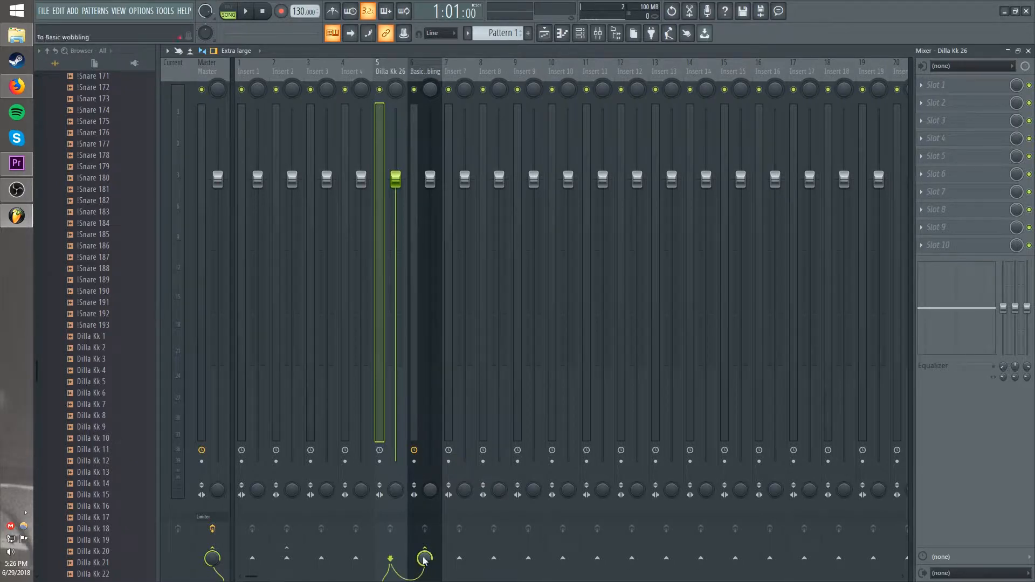
{"action": "left_click", "coordinate": [423, 94]}
{"action": "left_click", "coordinate": [935, 88]}
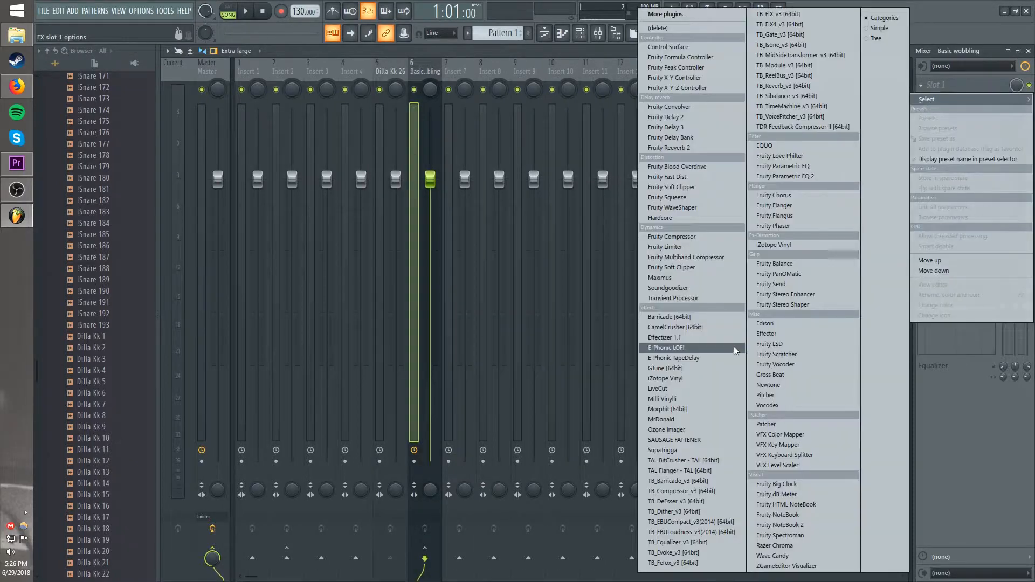
{"action": "left_click", "coordinate": [692, 148]}
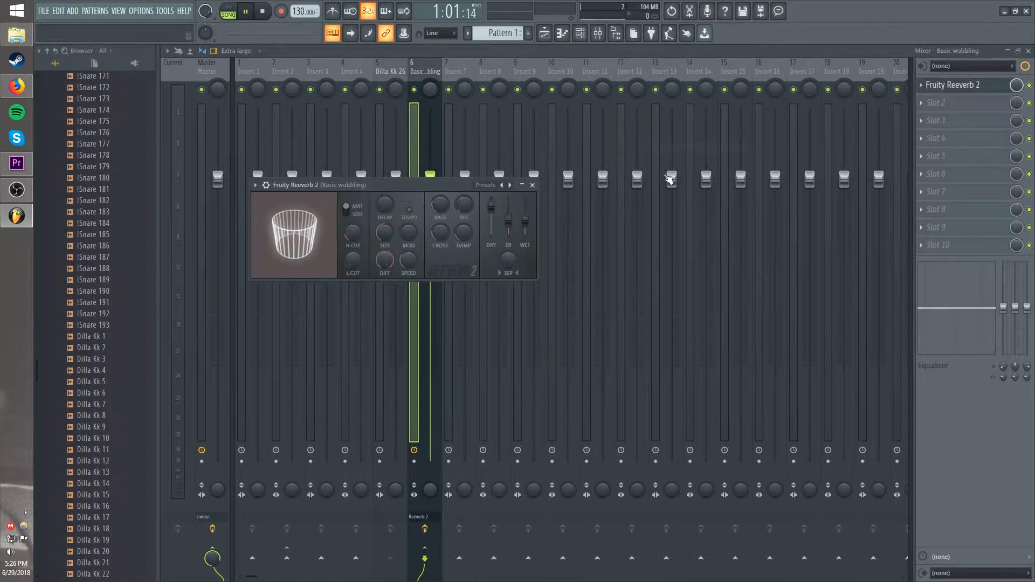
{"action": "key", "text": "space"}
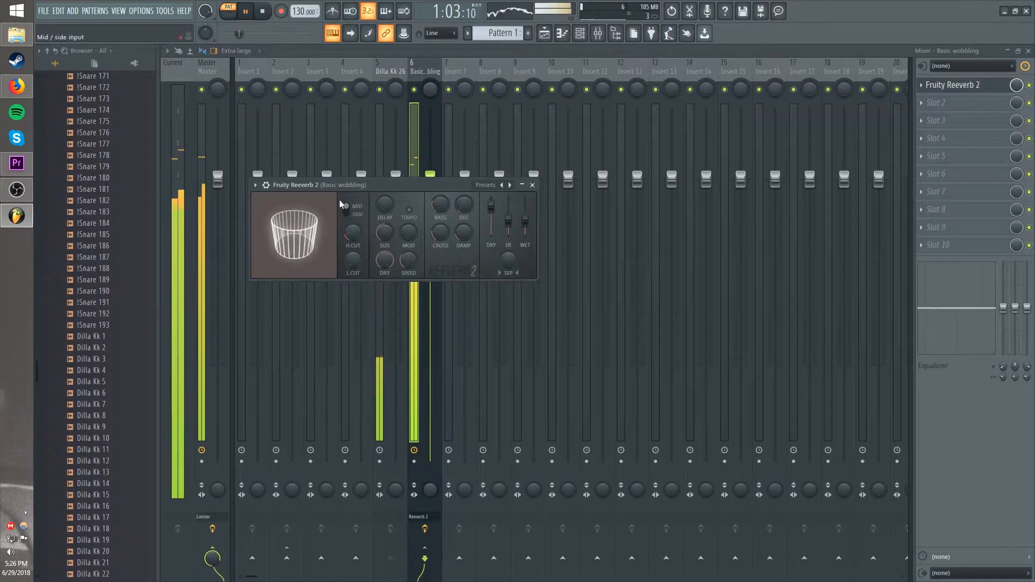
{"action": "left_click", "coordinate": [263, 12]}
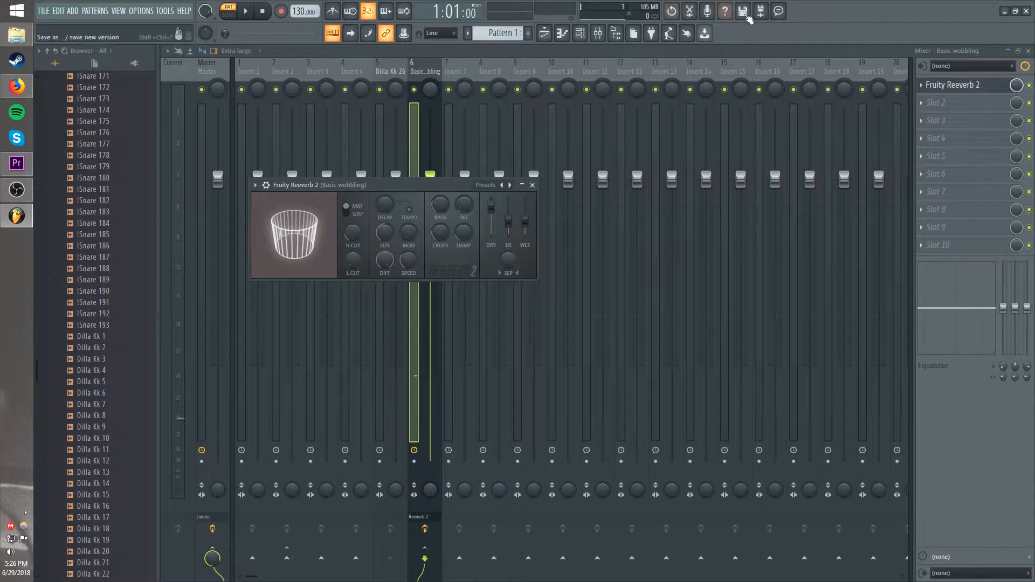
- Bypass Fruity Reeverb 2 and turn the Dilla Kk 26 track's send level to the Basic wobbling track down to zero
{"action": "left_click", "coordinate": [399, 71]}
{"action": "left_click", "coordinate": [424, 561]}
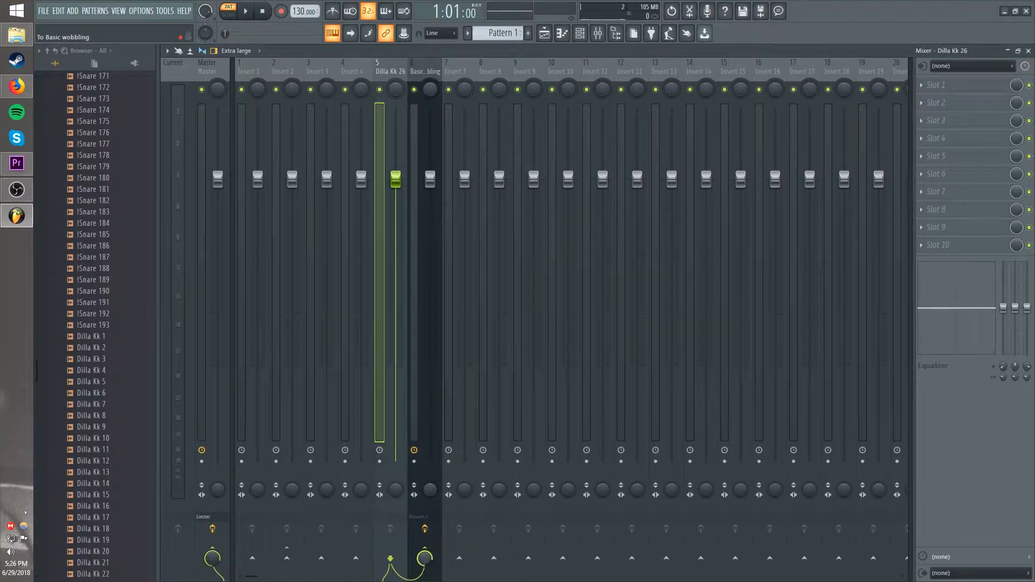
{"action": "left_click_drag", "start_coordinate": [425, 558], "coordinate": [424, 579]}
{"action": "left_click", "coordinate": [426, 74]}
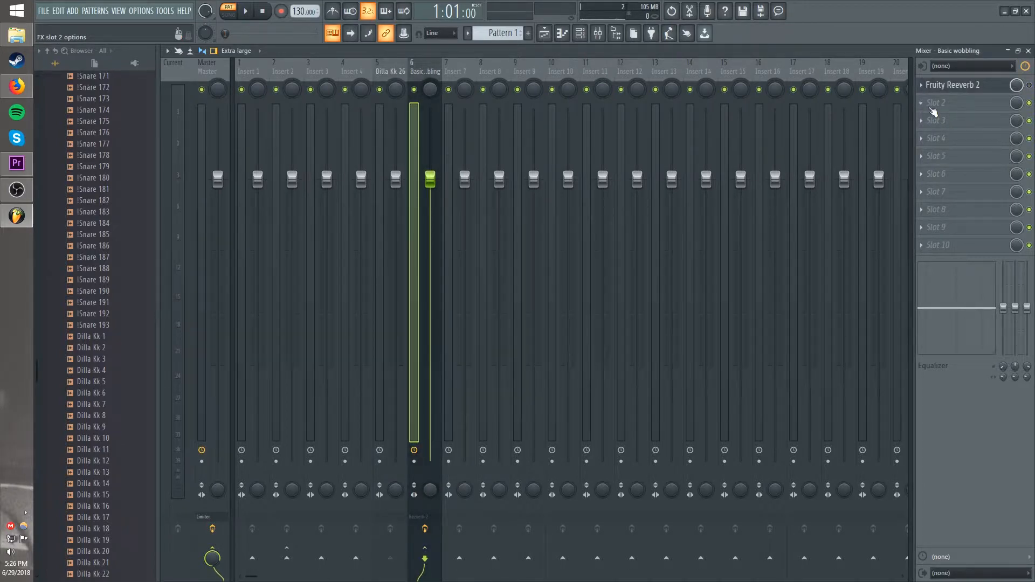
- Add Fruity Limiter to the second effect slot of the Basic wobbling mixer track
{"action": "left_click", "coordinate": [384, 67]}
{"action": "left_click", "coordinate": [423, 72]}
{"action": "left_click", "coordinate": [974, 106]}
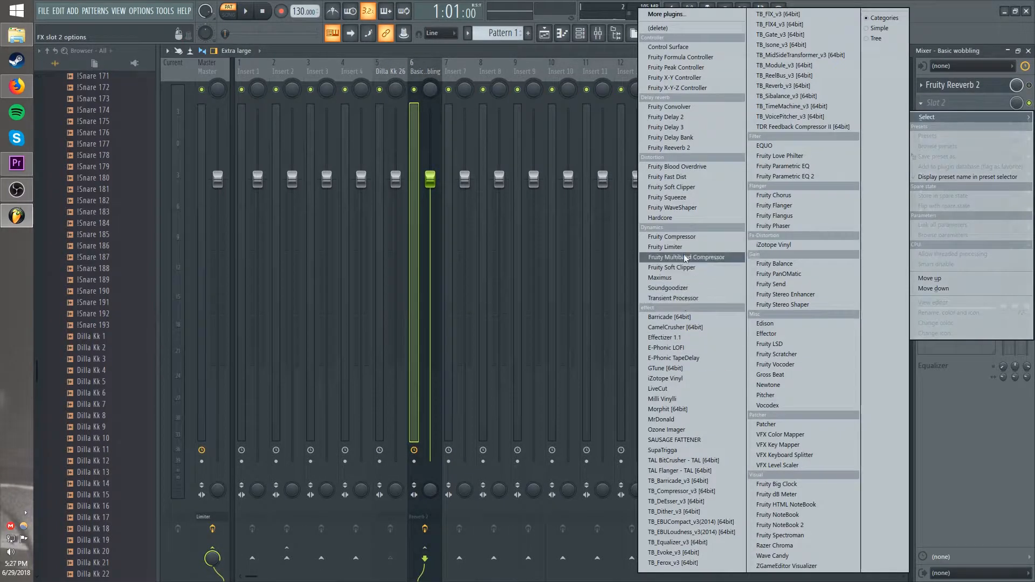
{"action": "left_click", "coordinate": [668, 247]}
- Switch Fruity Limiter to compressor mode and set its sidechain input to 1
{"action": "left_click", "coordinate": [360, 360]}
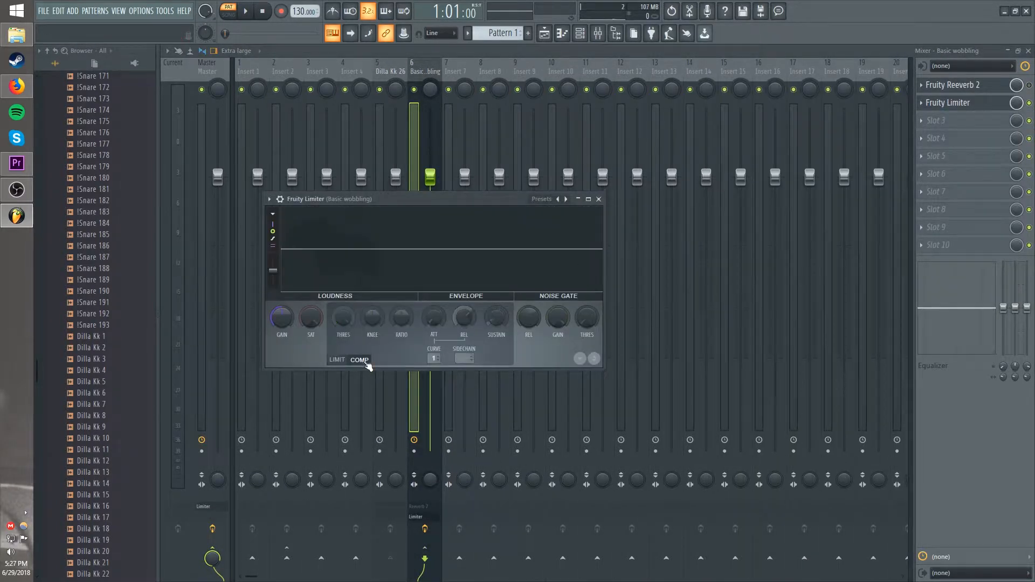
{"action": "left_click", "coordinate": [338, 360]}
{"action": "left_click", "coordinate": [359, 361]}
{"action": "left_click", "coordinate": [345, 361]}
{"action": "left_click", "coordinate": [358, 360]}
{"action": "left_click", "coordinate": [350, 360]}
{"action": "left_click", "coordinate": [360, 360]}
{"action": "left_click_drag", "start_coordinate": [465, 358], "coordinate": [465, 353]}
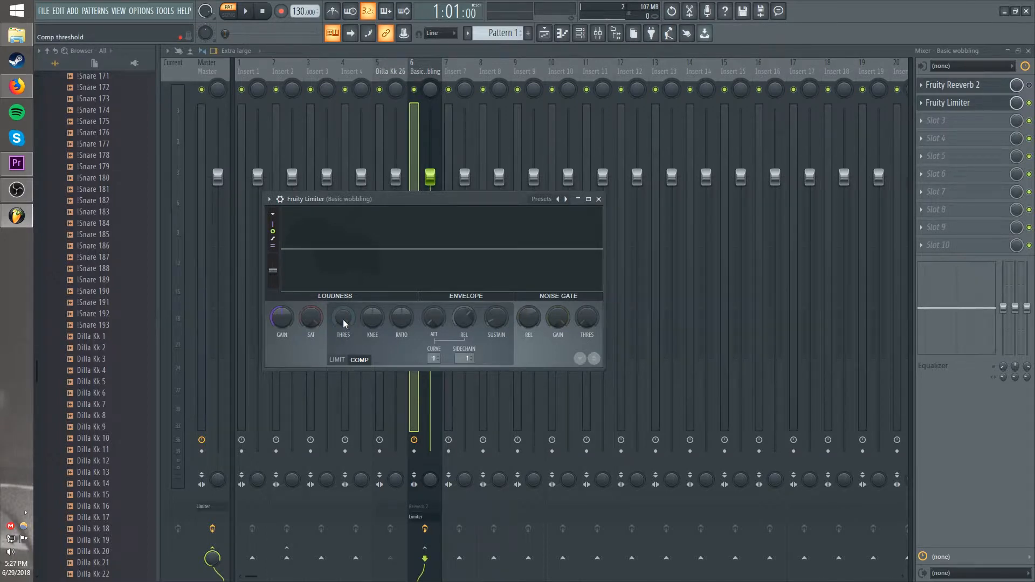
- Play the pattern briefly with the limiter open, and again with the Dilla Kk 26 mixer track selected
{"action": "key", "text": "space"}
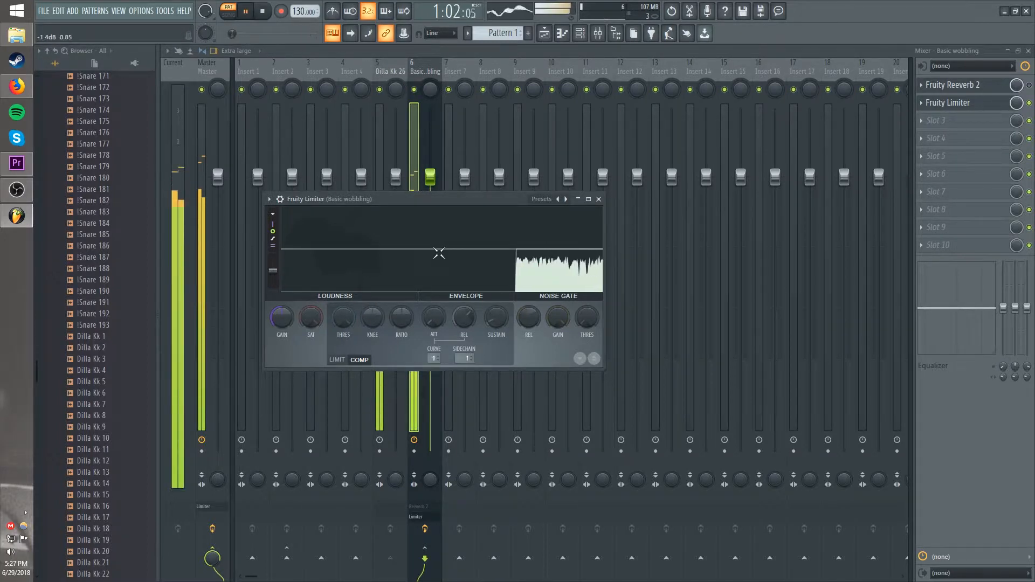
{"action": "key", "text": "space"}
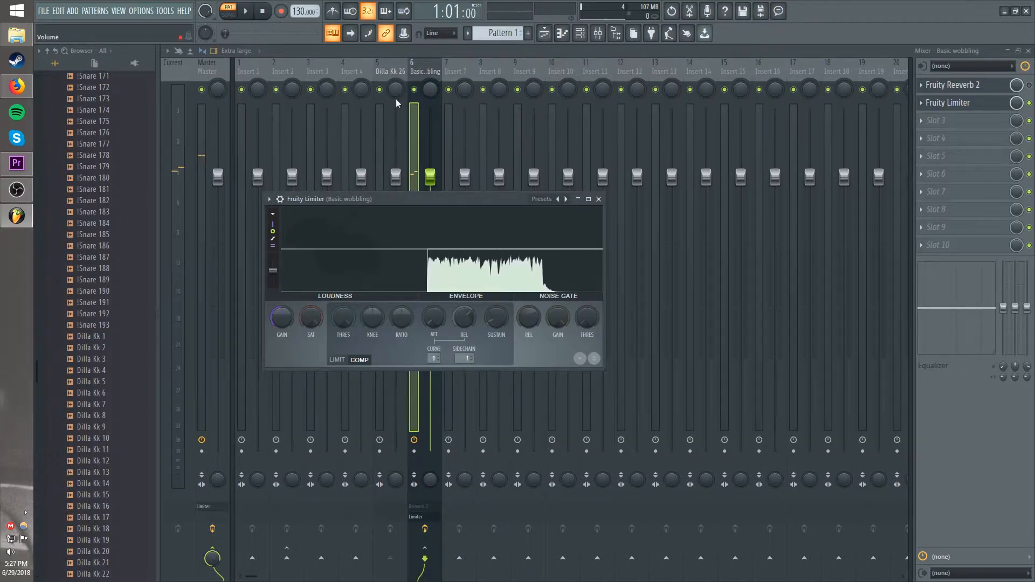
{"action": "left_click", "coordinate": [391, 63]}
{"action": "key", "text": "space"}
{"action": "key", "text": "space"}
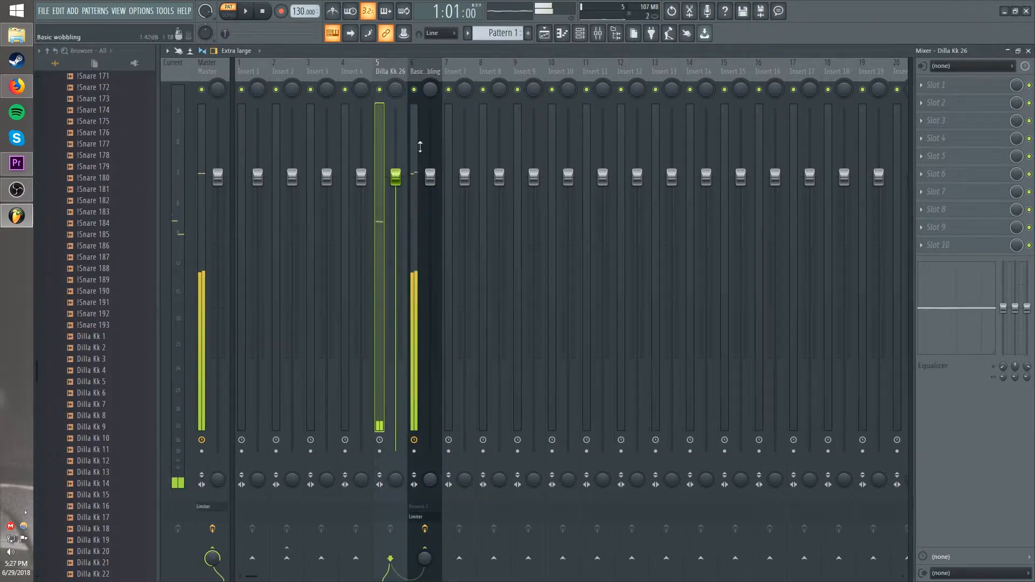
- Reopen Fruity Limiter on the Basic wobbling track, audition the pattern and bring the compressor threshold down to a low setting
{"action": "left_click", "coordinate": [425, 96]}
{"action": "left_click", "coordinate": [948, 103]}
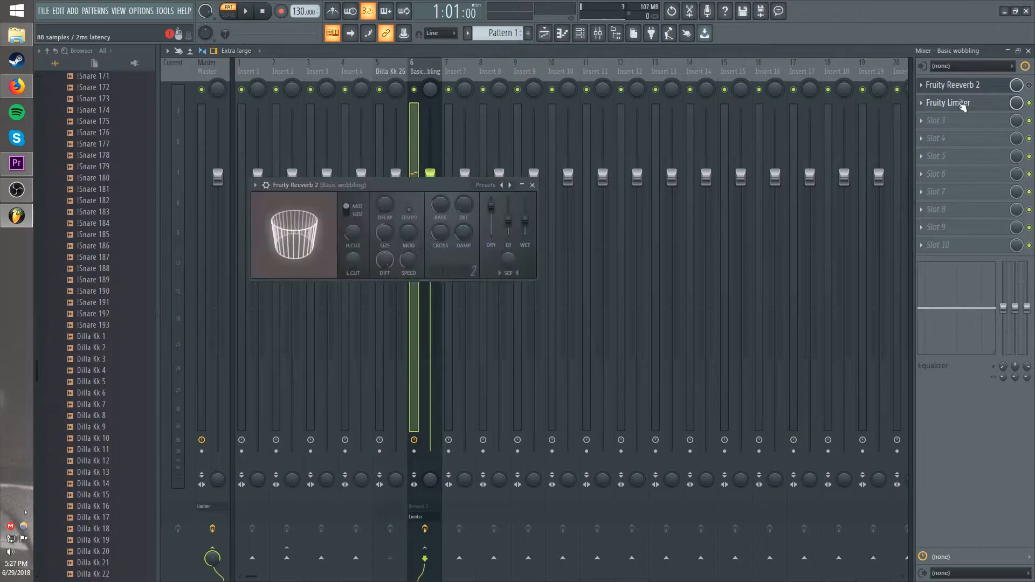
{"action": "key", "text": "space"}
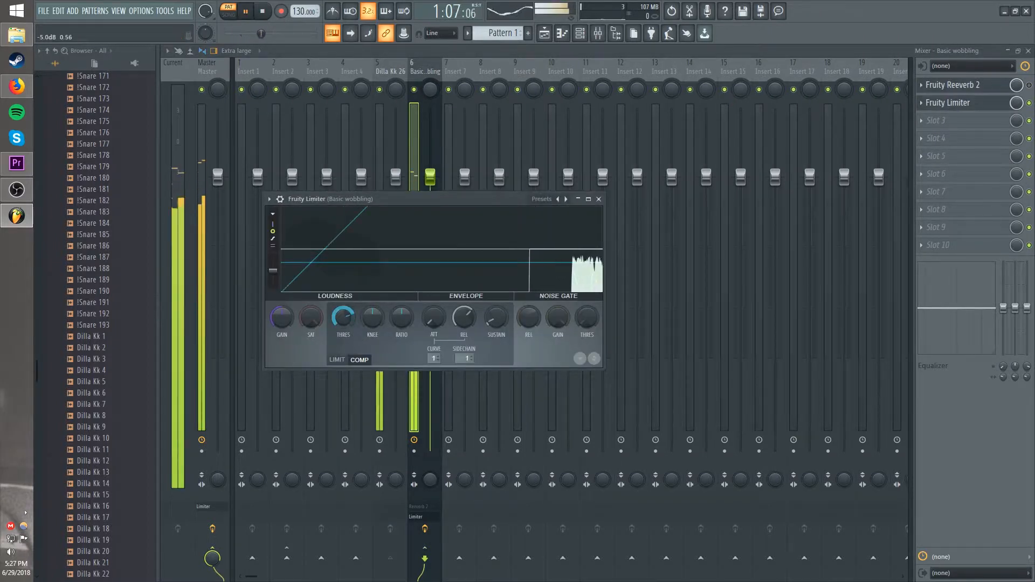
{"action": "key", "text": "space"}
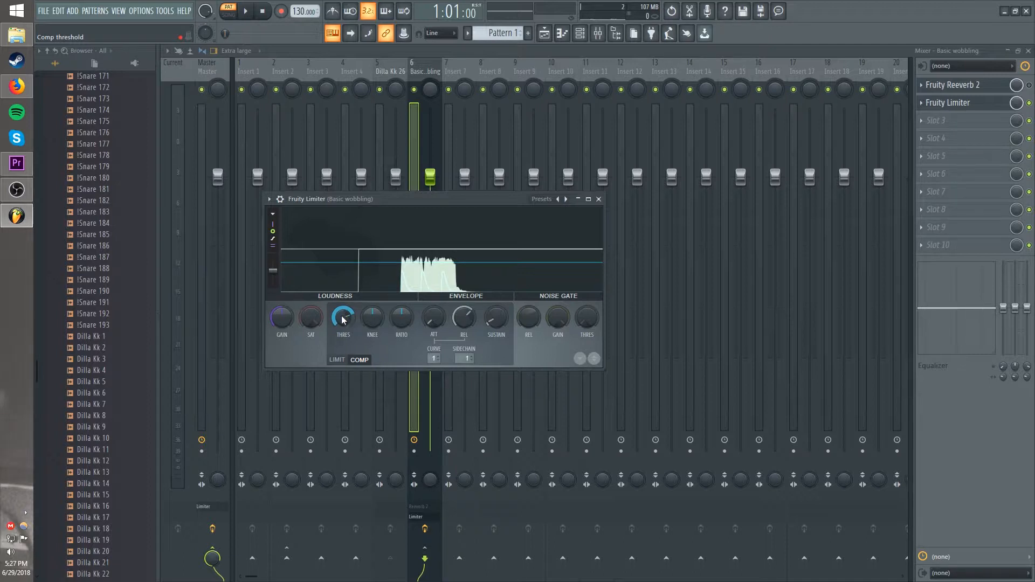
{"action": "left_click_drag", "start_coordinate": [343, 319], "coordinate": [343, 354]}
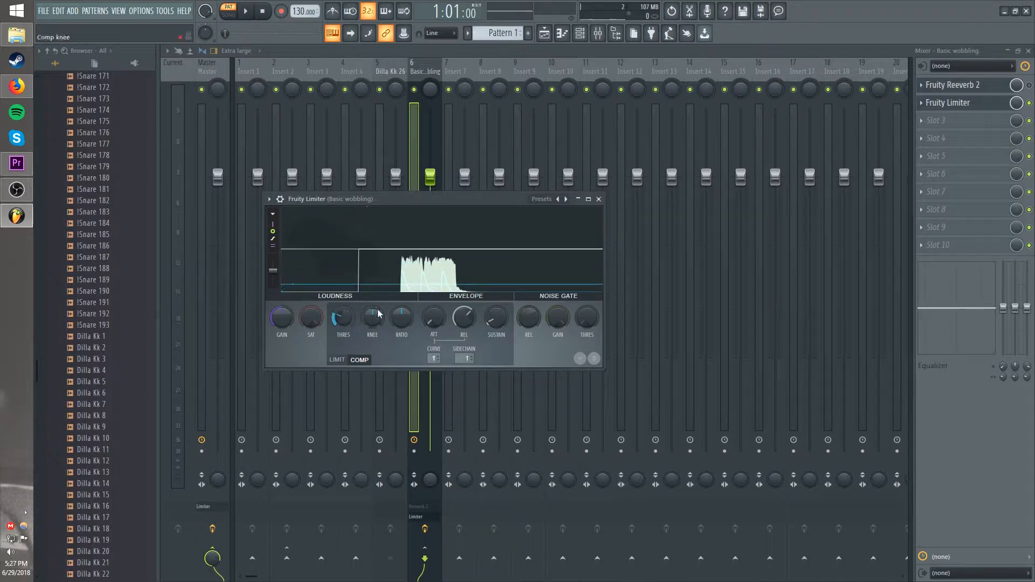
- Raise the compressor ratio to 2.4:1 while the pattern plays, and pause the limiter's level display after stopping playback
{"action": "key", "text": "space"}
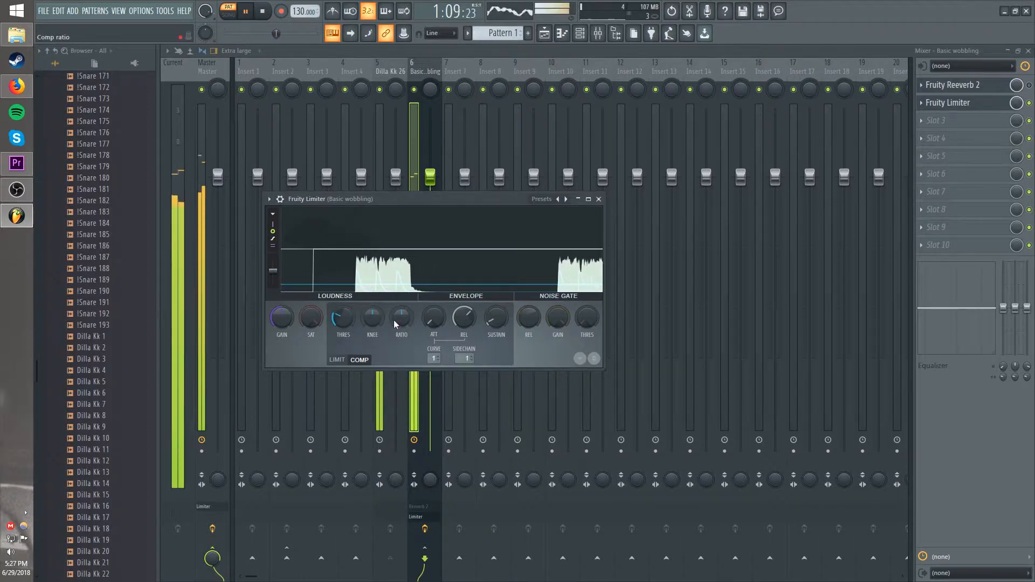
{"action": "scroll", "coordinate": [393, 320], "scroll_direction": "up", "scroll_amount": 5}
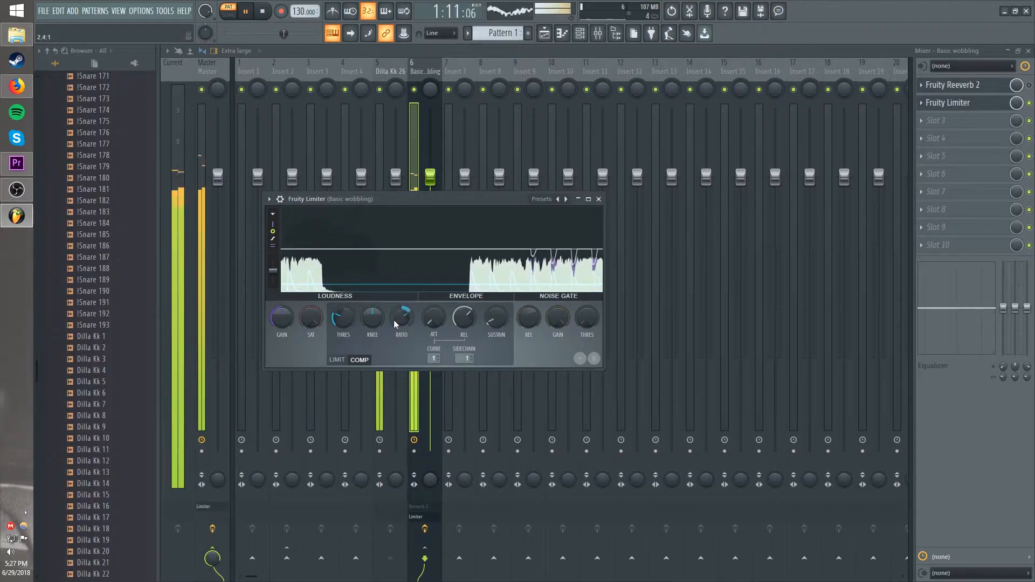
{"action": "key", "text": "space"}
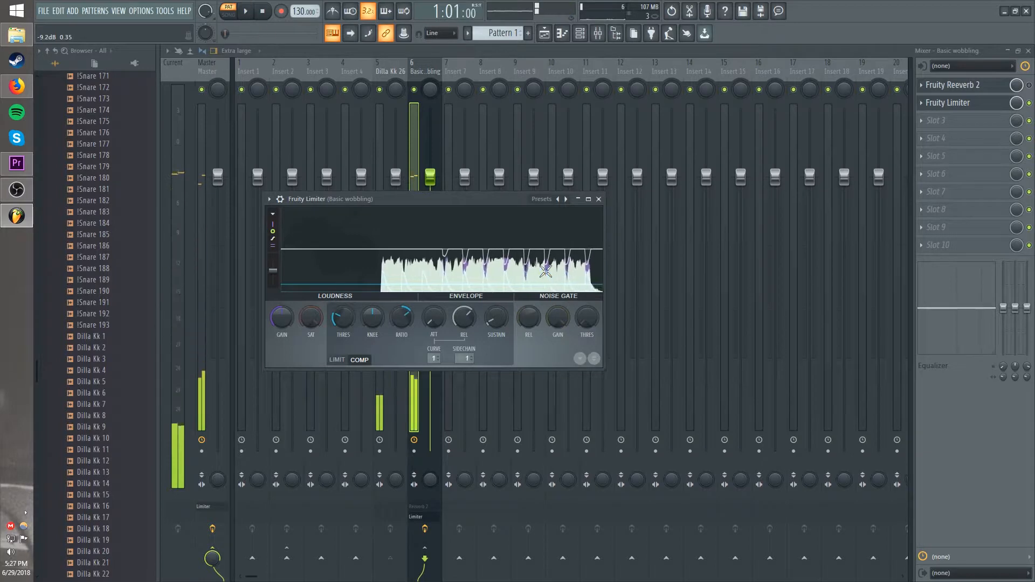
{"action": "left_click", "coordinate": [539, 268]}
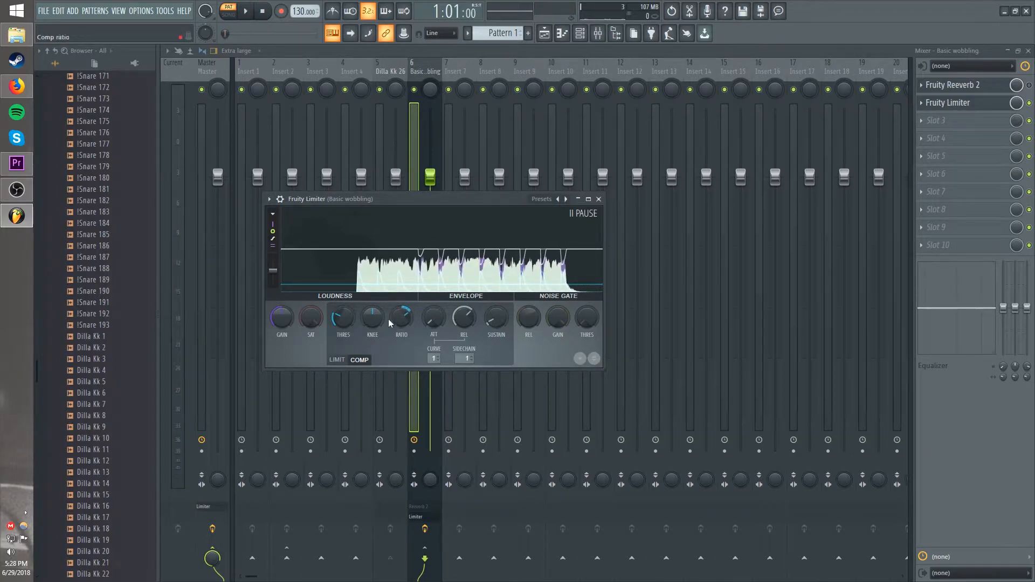
- Lower the compressor threshold further, raise the ratio, and audition the sidechained bass before closing the limiter
{"action": "left_click_drag", "start_coordinate": [345, 321], "coordinate": [345, 340]}
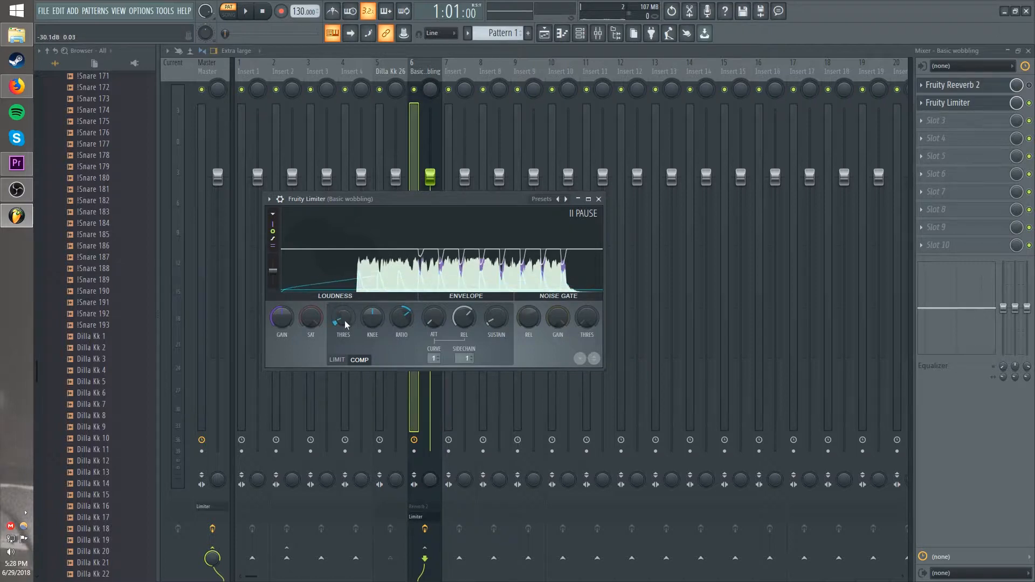
{"action": "left_click_drag", "start_coordinate": [402, 318], "coordinate": [402, 313]}
{"action": "left_click_drag", "start_coordinate": [343, 318], "coordinate": [343, 323]}
{"action": "key", "text": "space"}
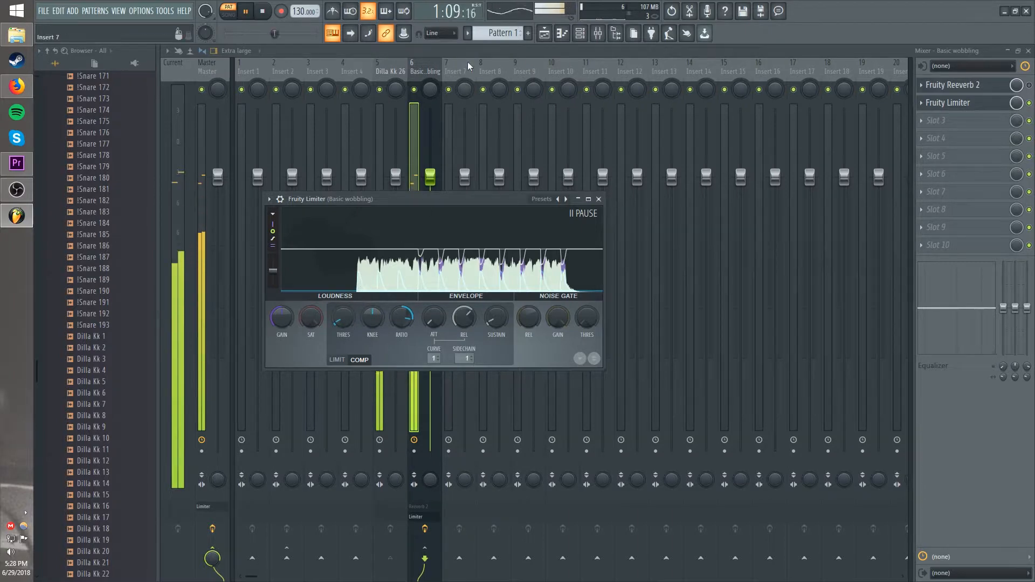
{"action": "key", "text": "Escape"}
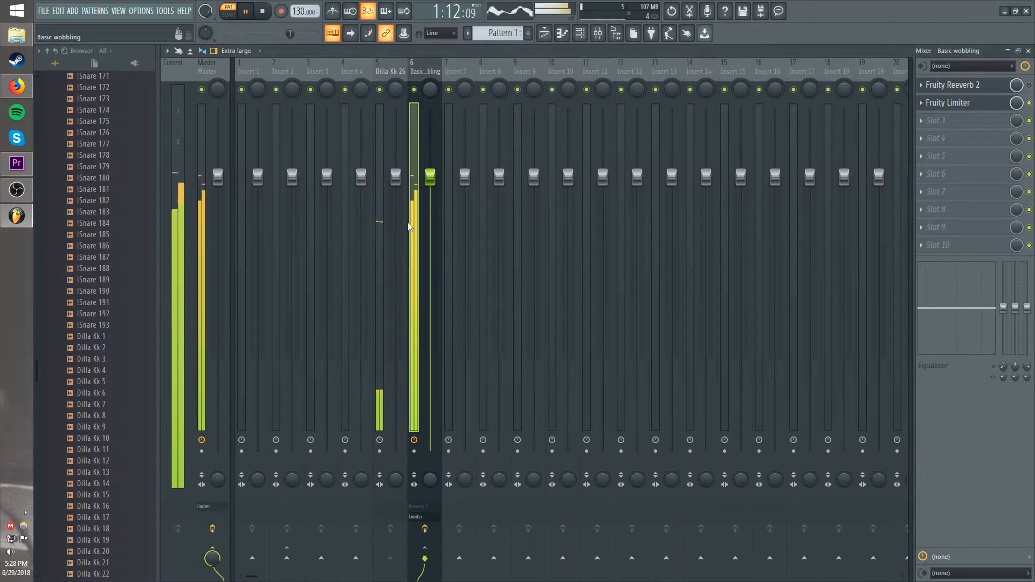
{"action": "key", "text": "space"}
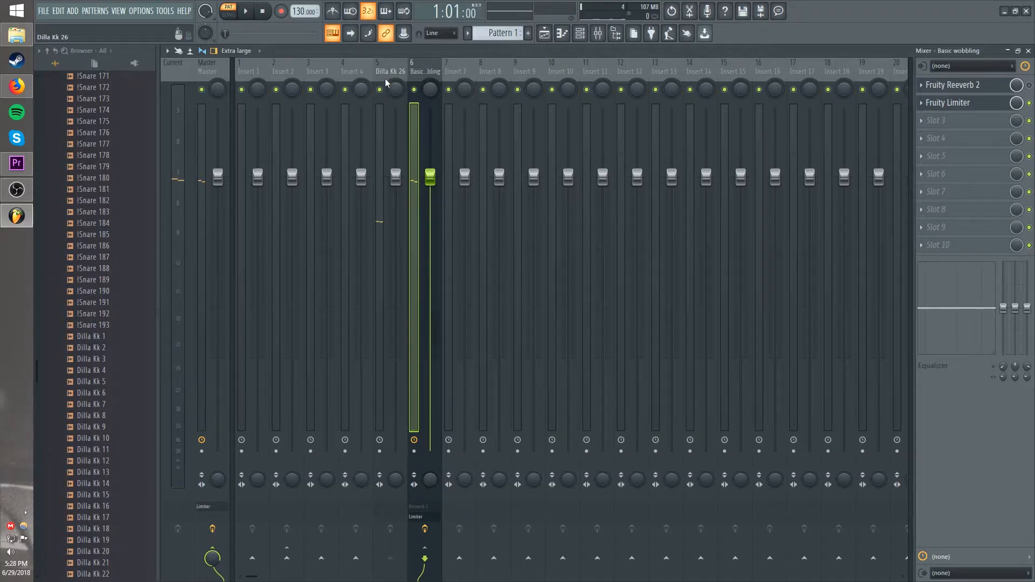
- Open the Fruity Reeverb 2 and Fruity Limiter windows of the Basic wobbling track in turn, ending on the limiter
{"action": "left_click", "coordinate": [378, 224]}
{"action": "left_click", "coordinate": [419, 70]}
{"action": "left_click", "coordinate": [949, 84]}
{"action": "left_click", "coordinate": [948, 103]}
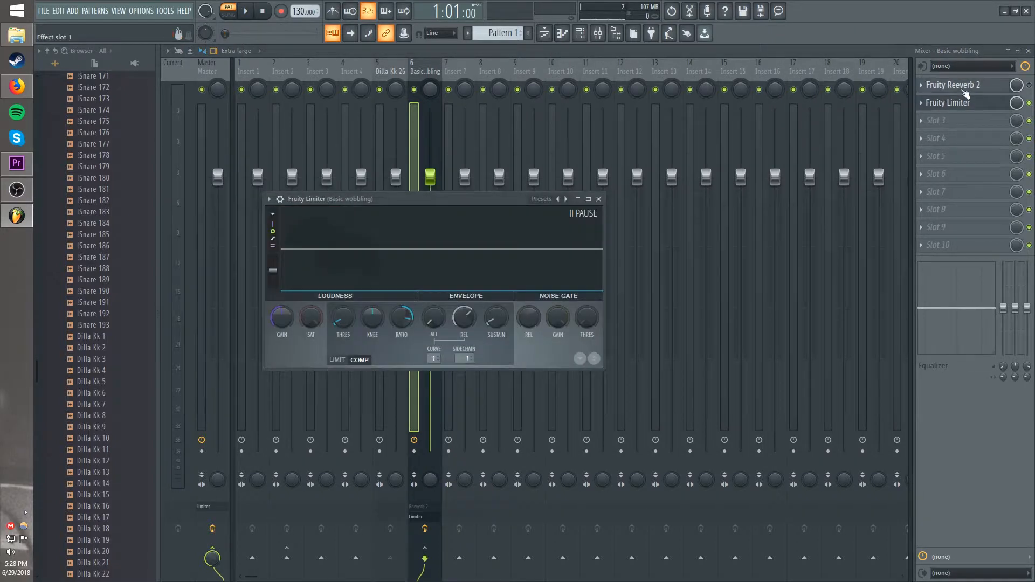
{"action": "left_click", "coordinate": [949, 85]}
{"action": "left_click", "coordinate": [964, 104]}
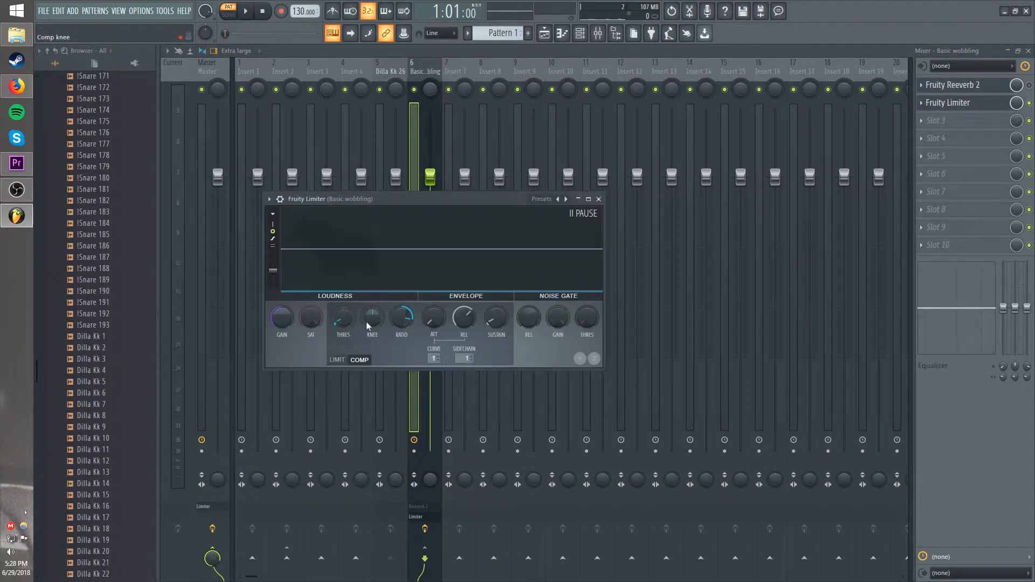
- Raise the limiter's compressor knee to about 42% while auditioning the pattern
{"action": "key", "text": "space"}
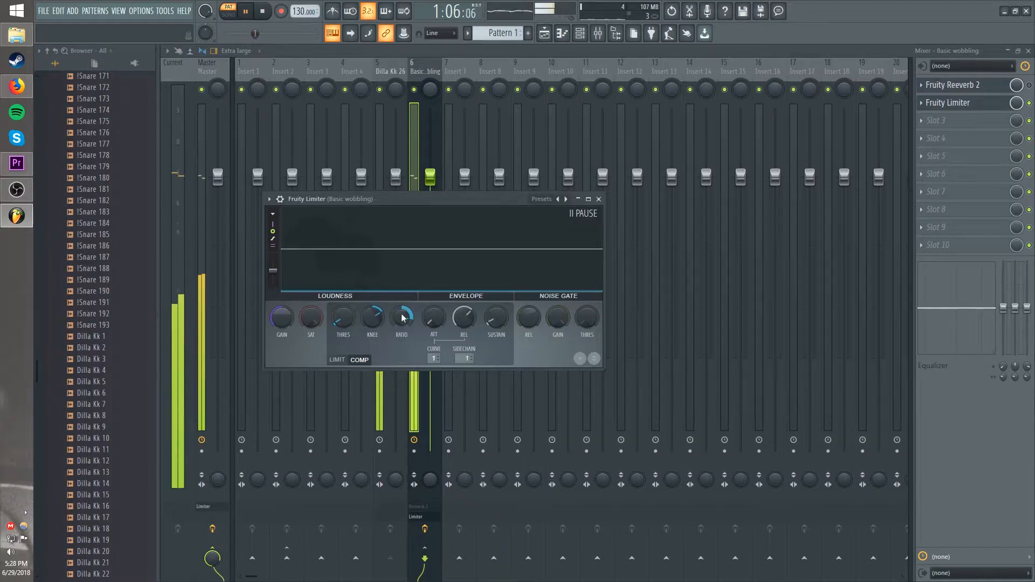
{"action": "left_click", "coordinate": [426, 71]}
{"action": "left_click", "coordinate": [968, 104]}
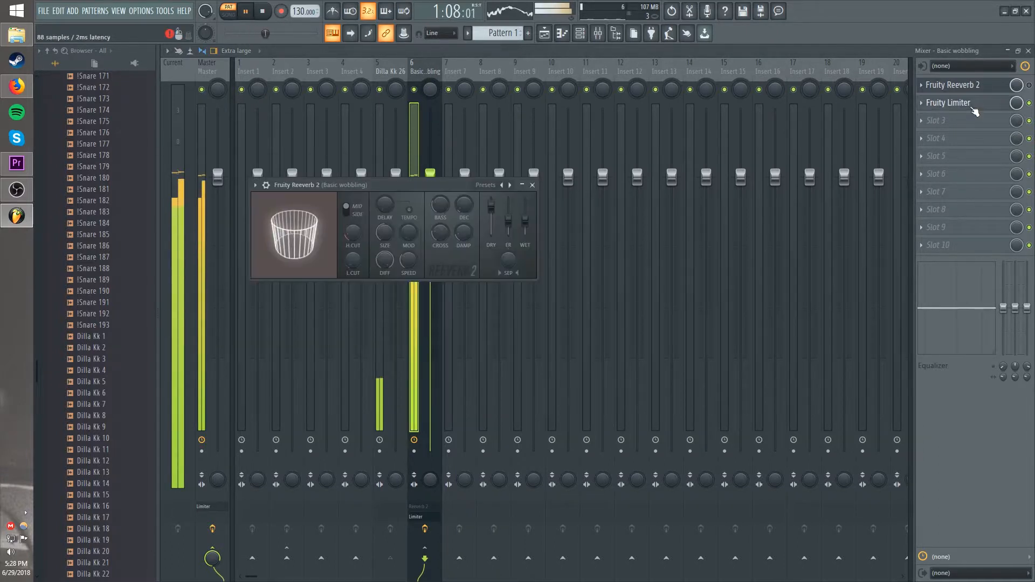
{"action": "left_click", "coordinate": [968, 103]}
{"action": "key", "text": "space"}
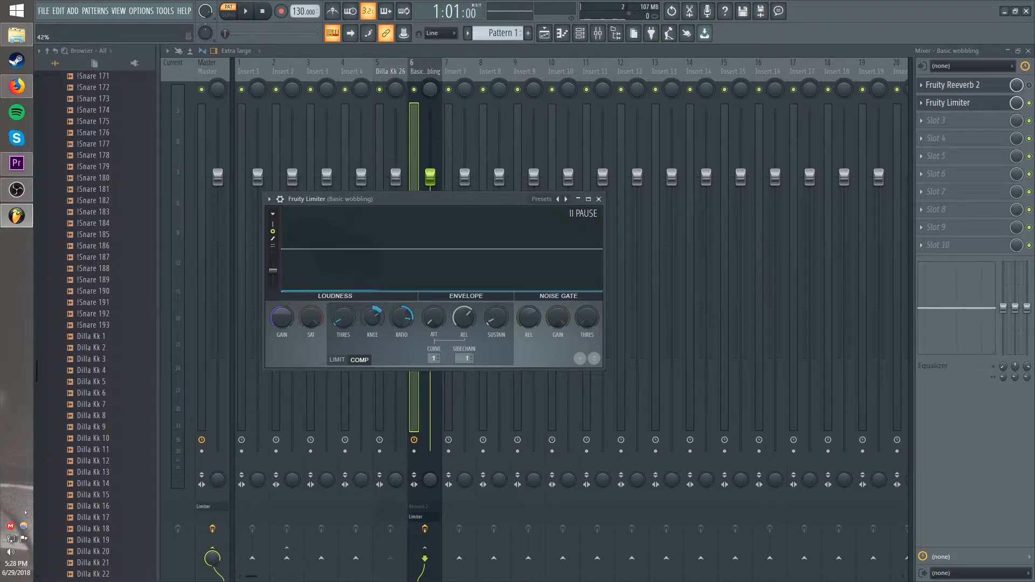
- Rebalance the compressor with a centered knee, lower threshold and higher ratio, and audition the pattern before closing the limiter
{"action": "left_click_drag", "start_coordinate": [407, 321], "coordinate": [406, 337]}
{"action": "left_click_drag", "start_coordinate": [369, 323], "coordinate": [372, 297]}
{"action": "left_click_drag", "start_coordinate": [374, 318], "coordinate": [403, 302]}
{"action": "key", "text": "space"}
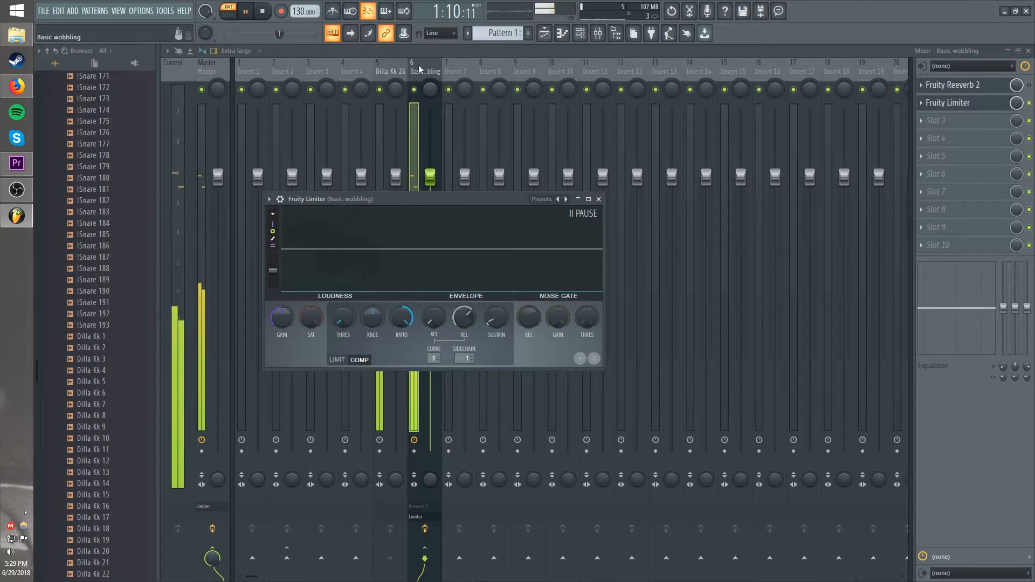
{"action": "key", "text": "Escape"}
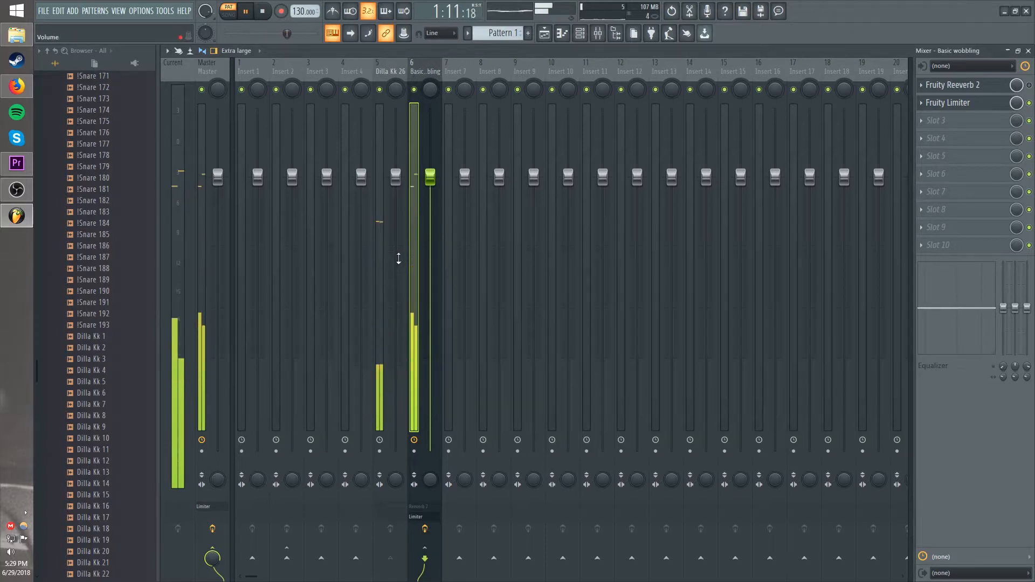
{"action": "key", "text": "space"}
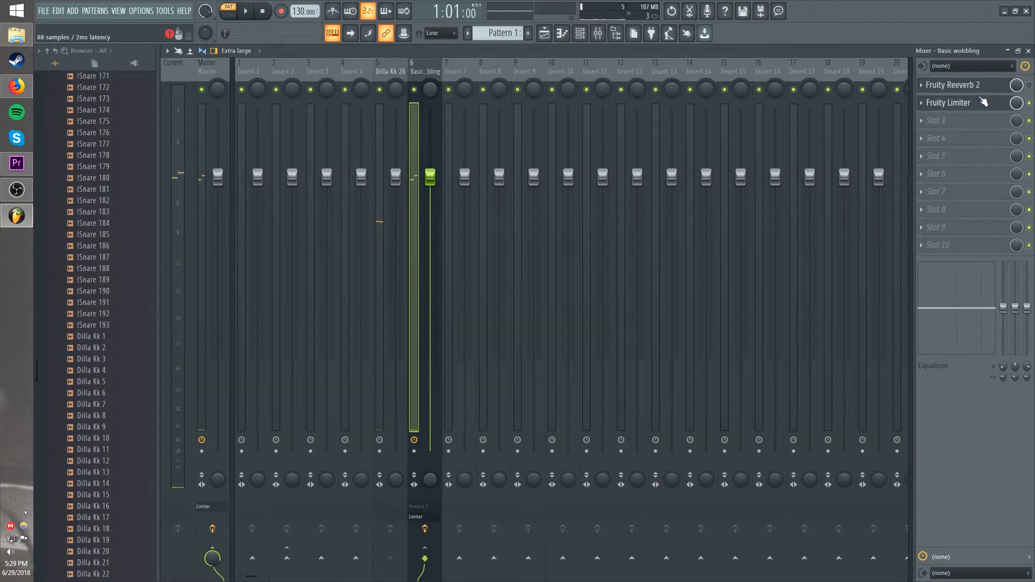
- Compare the Dilla Kk 26 and Basic wobbling mixer tracks by selecting them alternately, ending on Basic wobbling
{"action": "left_click", "coordinate": [403, 71]}
{"action": "left_click", "coordinate": [421, 71]}
{"action": "left_click", "coordinate": [396, 72]}
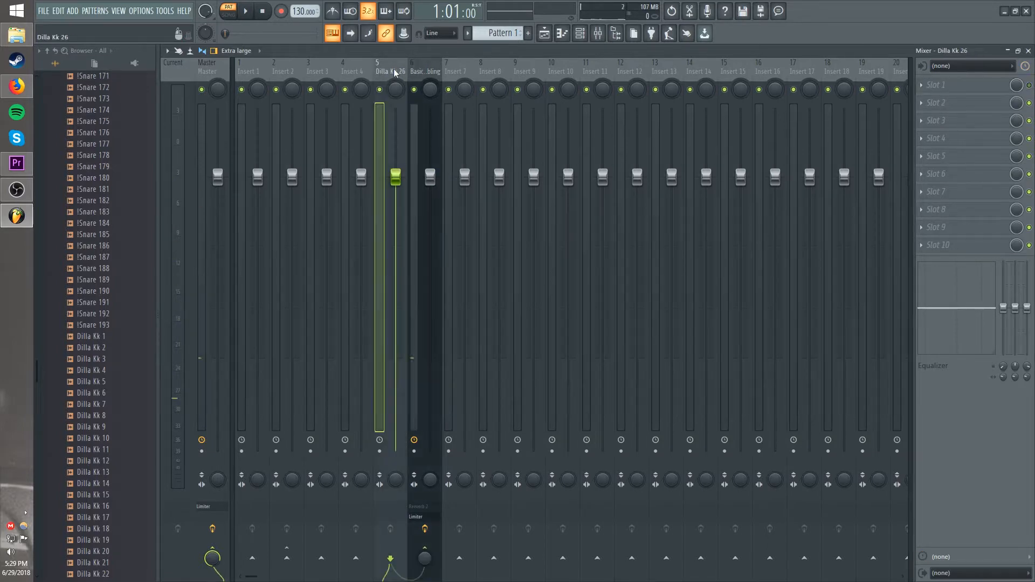
{"action": "left_click", "coordinate": [422, 71]}
{"action": "left_click", "coordinate": [400, 67]}
{"action": "left_click", "coordinate": [417, 66]}
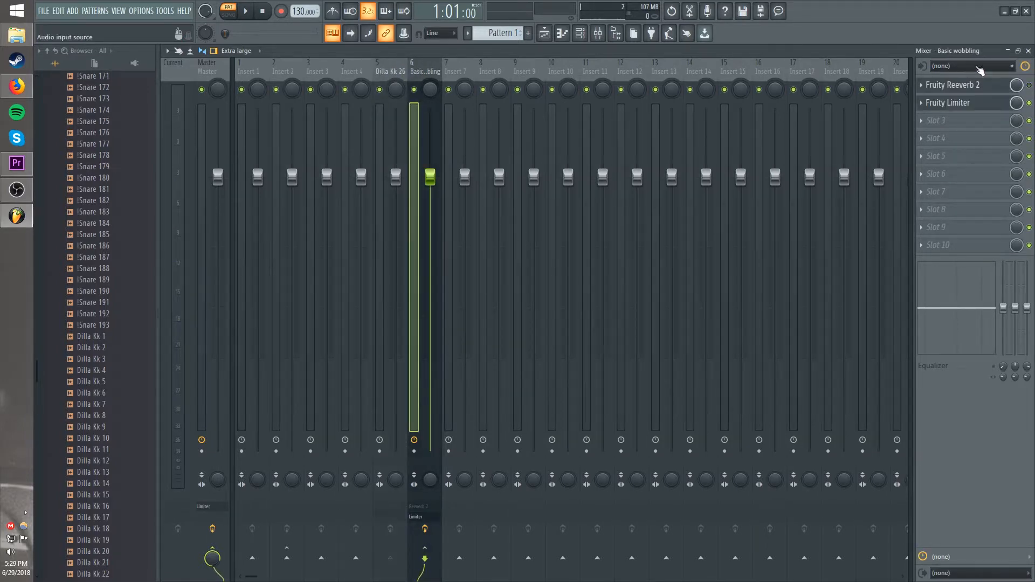
- Load Gross Beat into slot 3 of the Basic wobbling mixer track and apply its Sidechain volume preset
{"action": "left_click", "coordinate": [936, 120]}
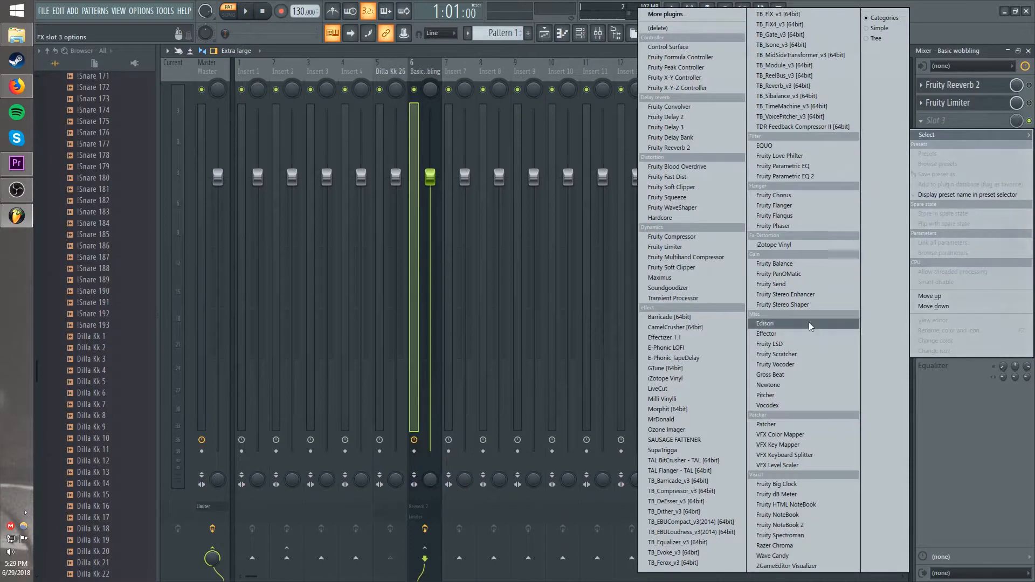
{"action": "left_click", "coordinate": [815, 378]}
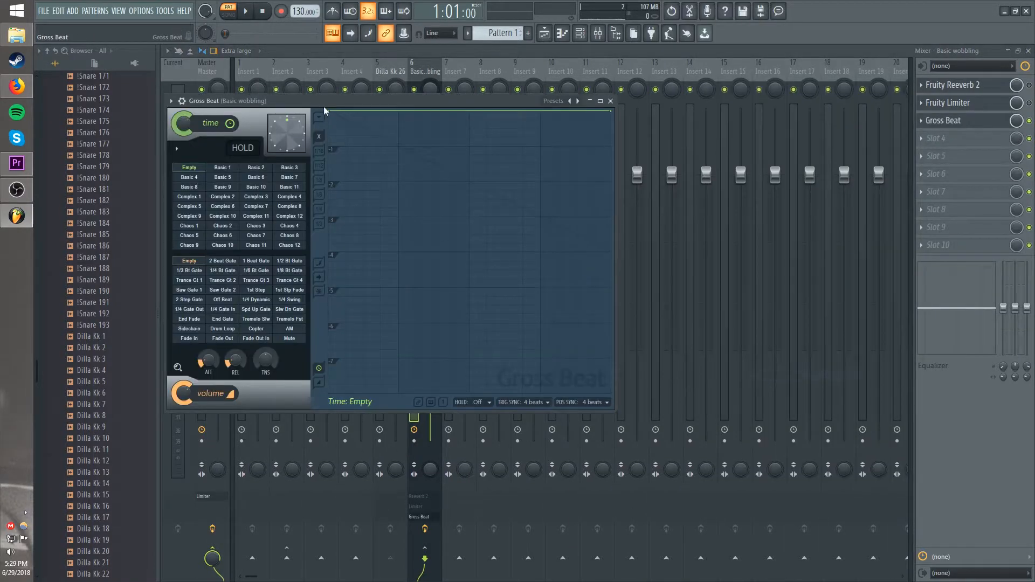
{"action": "left_click_drag", "start_coordinate": [324, 103], "coordinate": [430, 161]}
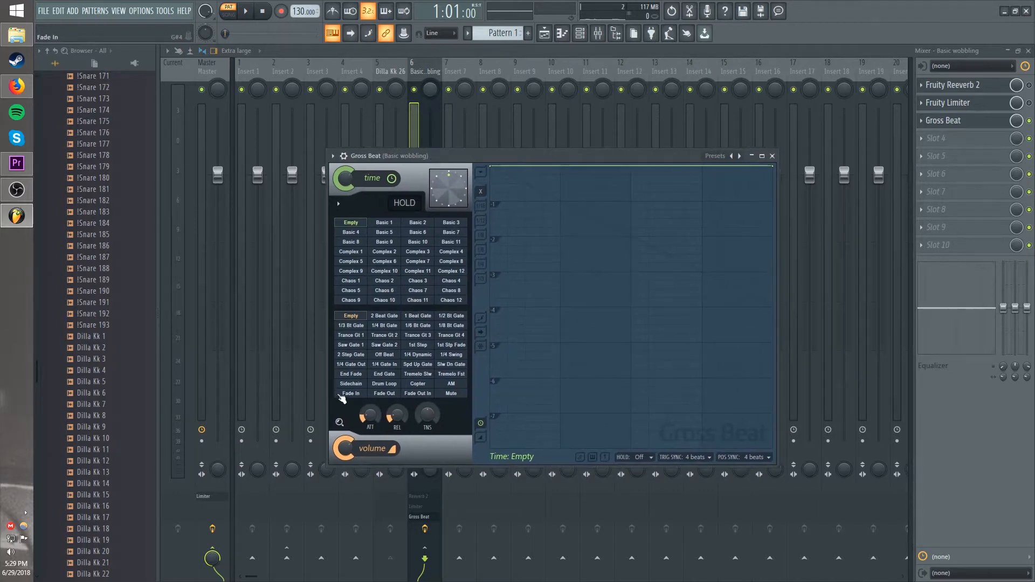
{"action": "left_click", "coordinate": [353, 385]}
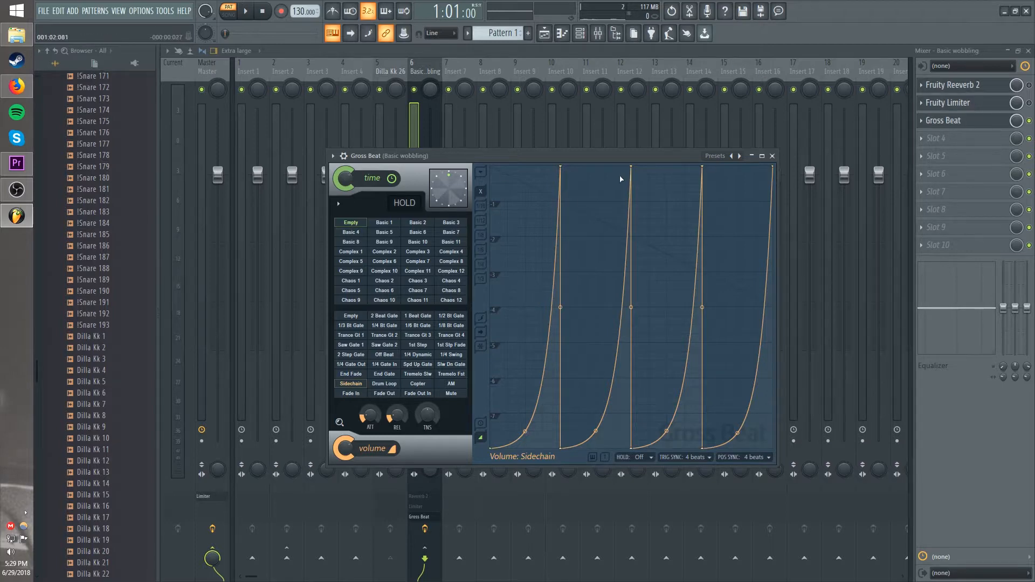
- While auditioning the pattern, straighten the first three rising curves of Gross Beat's volume envelope and lower the third peak
{"action": "key", "text": "space"}
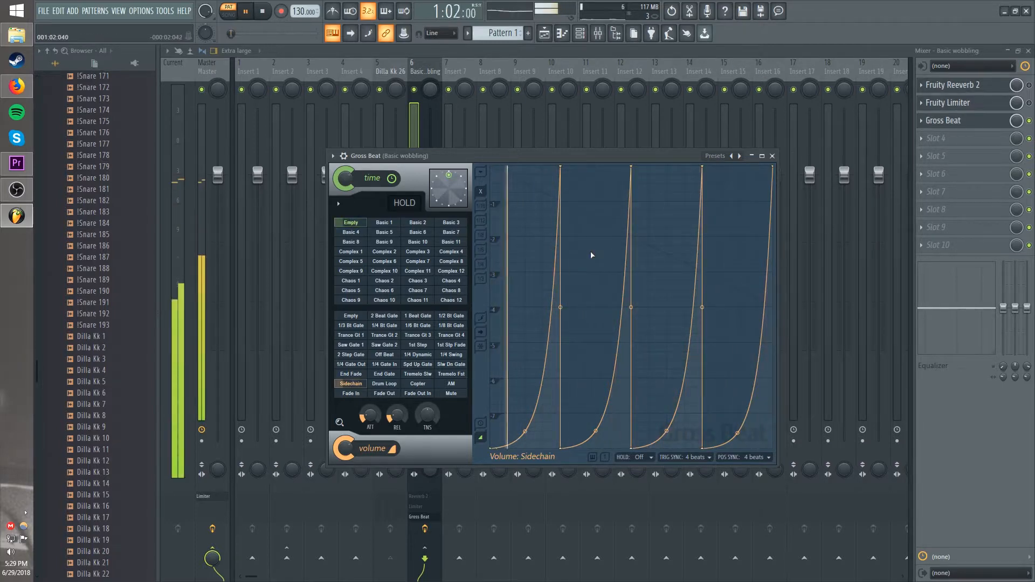
{"action": "left_click_drag", "start_coordinate": [525, 431], "coordinate": [524, 298]}
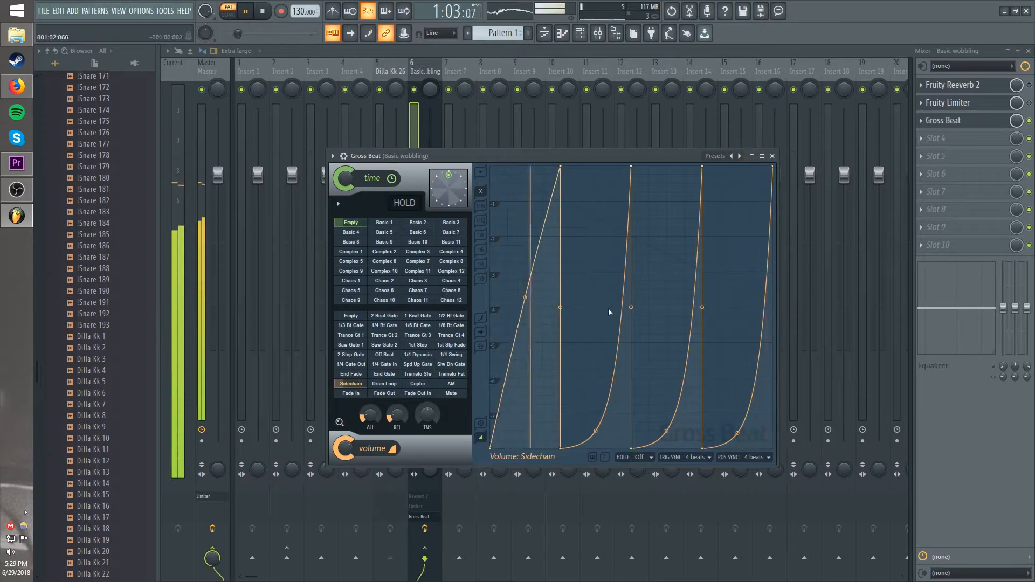
{"action": "left_click_drag", "start_coordinate": [595, 431], "coordinate": [596, 337]}
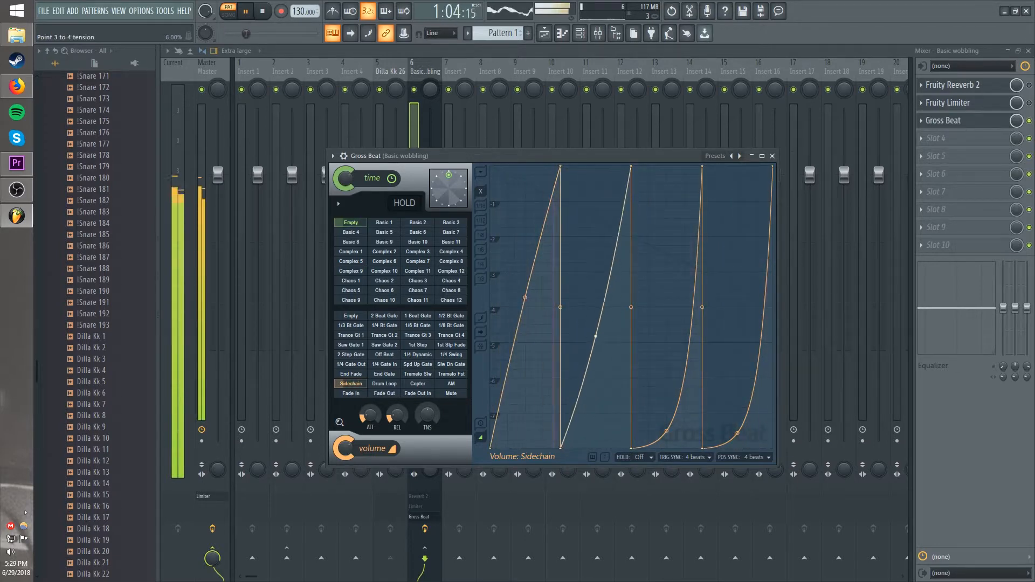
{"action": "left_click_drag", "start_coordinate": [666, 431], "coordinate": [667, 299]}
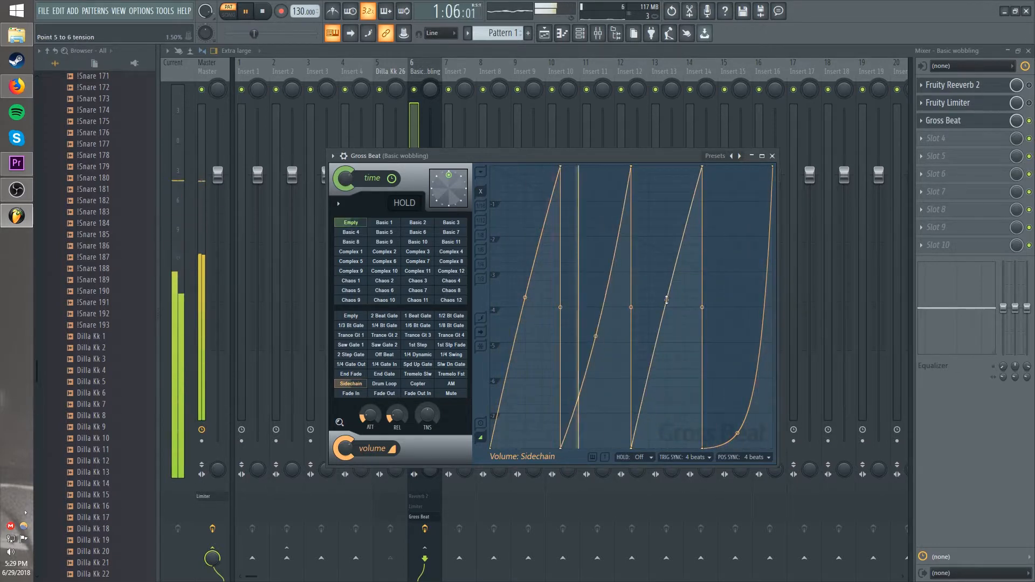
{"action": "left_click_drag", "start_coordinate": [703, 167], "coordinate": [703, 245]}
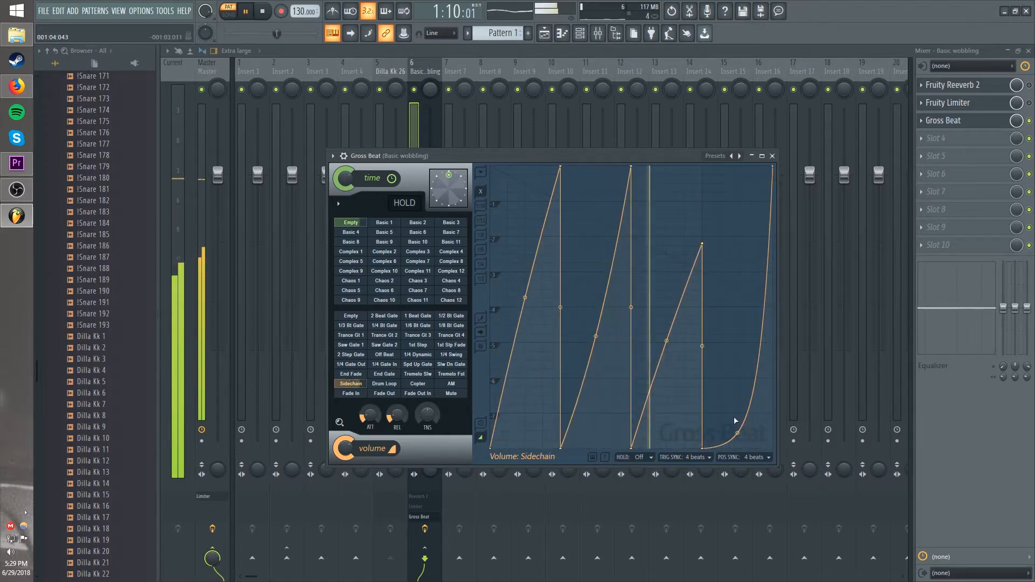
{"action": "key", "text": "space"}
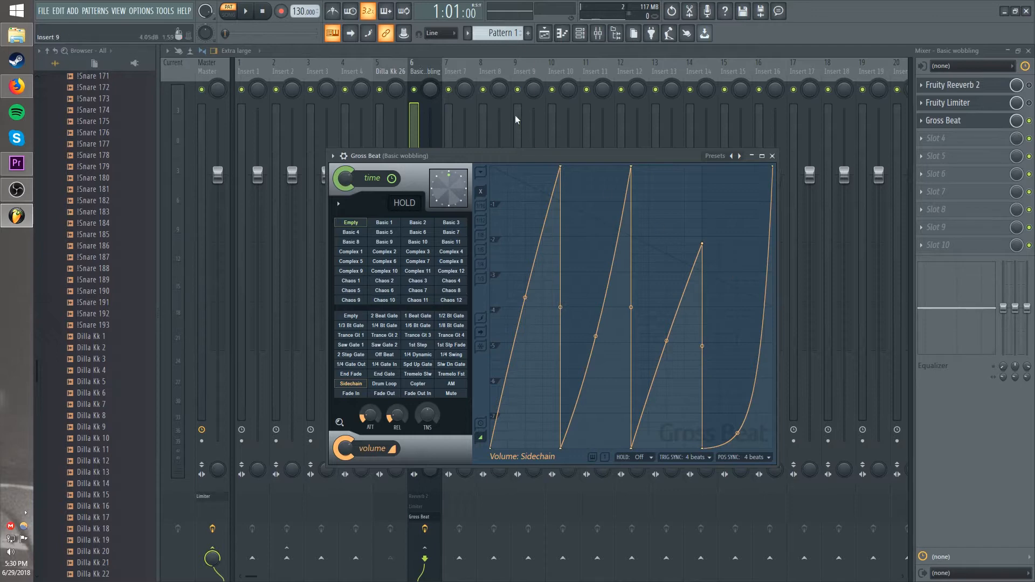
- Close the Gross Beat window and restore the maximized mixer to a smaller window
{"action": "key", "text": "Escape"}
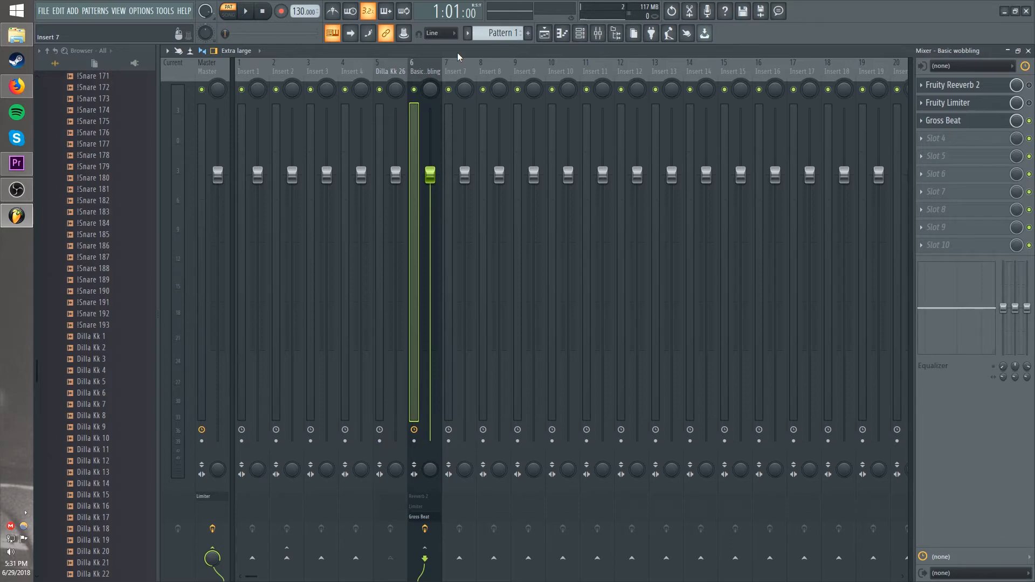
{"action": "double_click", "coordinate": [458, 53]}
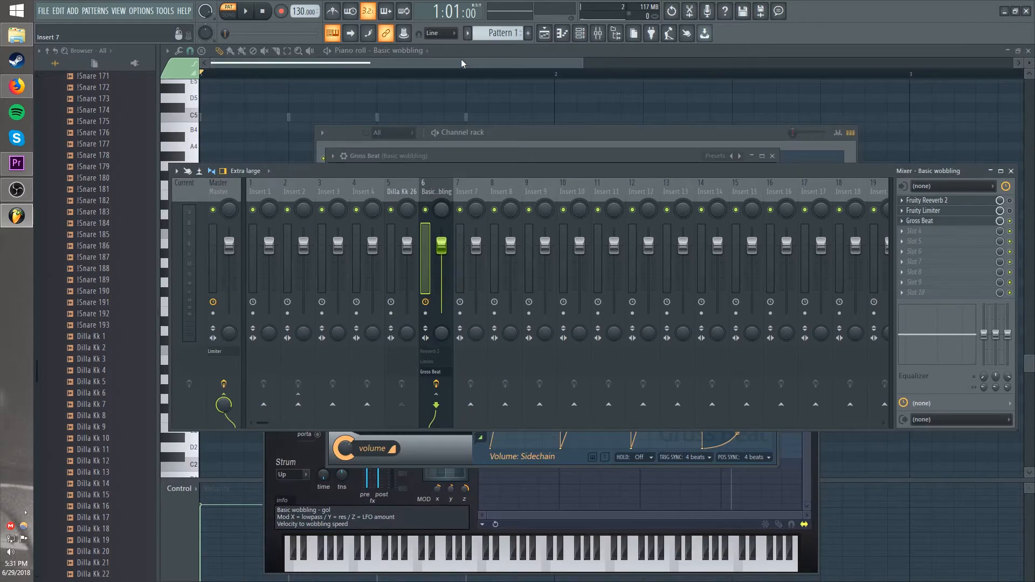
{"action": "left_click", "coordinate": [470, 55]}
{"action": "double_click", "coordinate": [470, 55]}
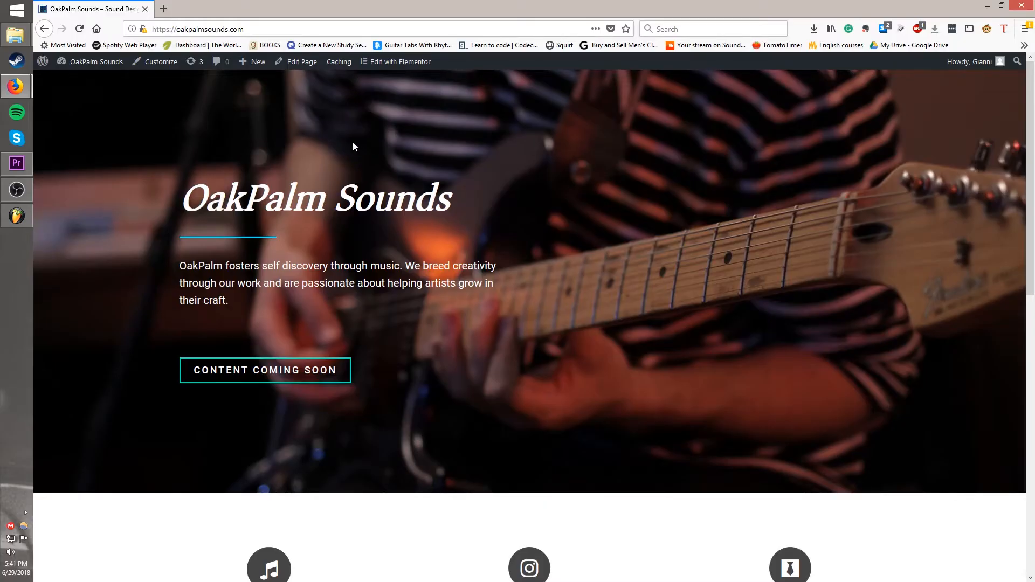
- Look over the OakPalm Sounds homepage in Firefox, from its banner to the service sections below
{"action": "scroll", "coordinate": [350, 142], "scroll_direction": "down", "scroll_amount": 1}
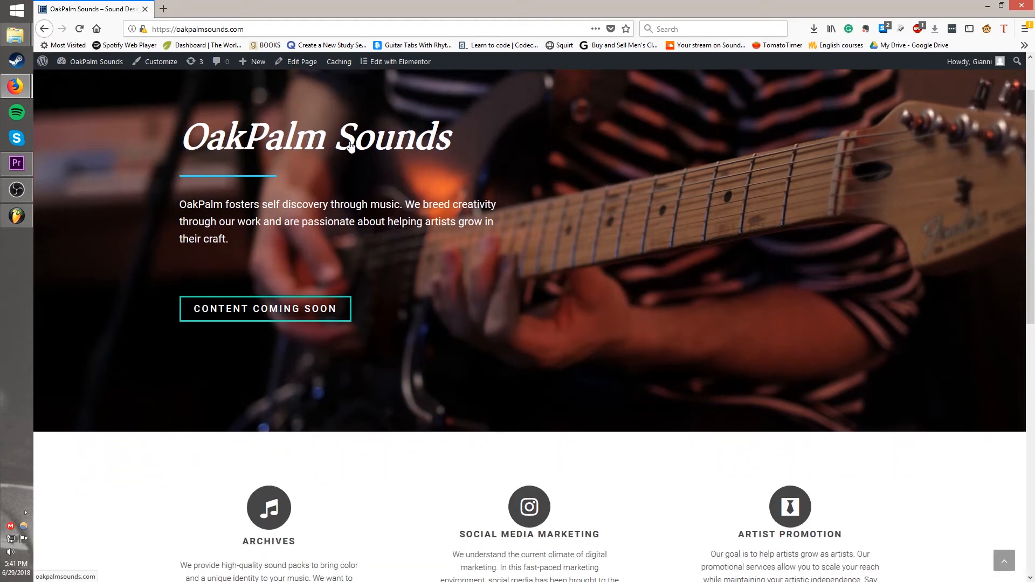
{"action": "scroll", "coordinate": [353, 156], "scroll_direction": "up", "scroll_amount": 1}
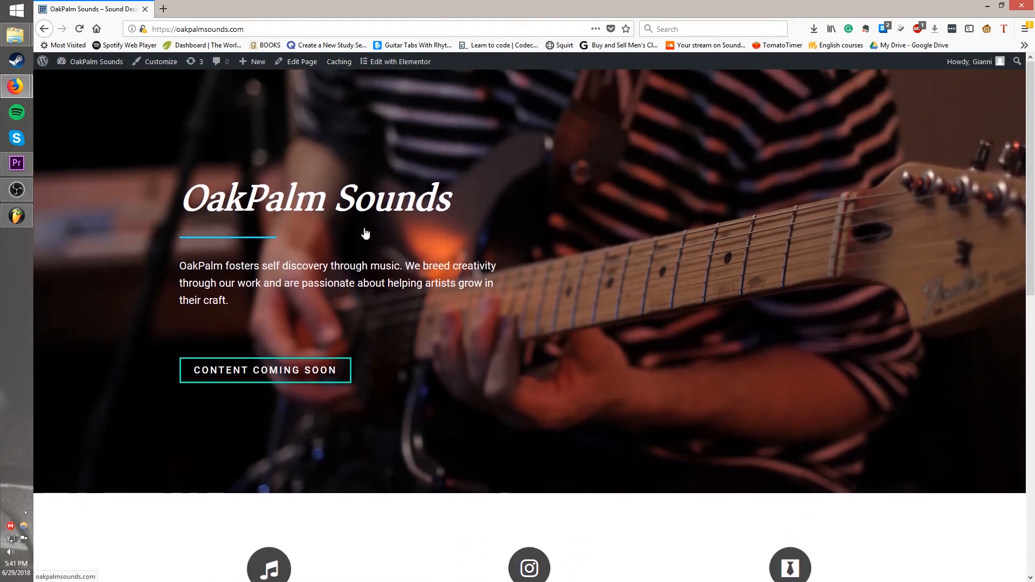
{"action": "scroll", "coordinate": [365, 233], "scroll_direction": "down", "scroll_amount": 9}
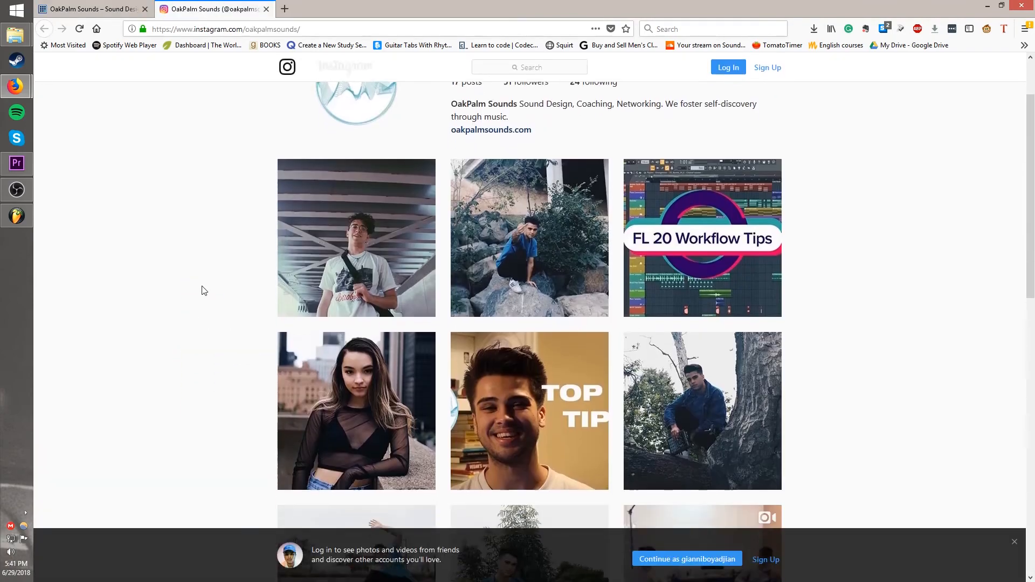
- Browse the photo and video posts on the OakPalm Sounds Instagram profile
{"action": "scroll", "coordinate": [203, 289], "scroll_direction": "down", "scroll_amount": 1}
{"action": "scroll", "coordinate": [203, 291], "scroll_direction": "down", "scroll_amount": 6}
{"action": "scroll", "coordinate": [203, 291], "scroll_direction": "up", "scroll_amount": 6}
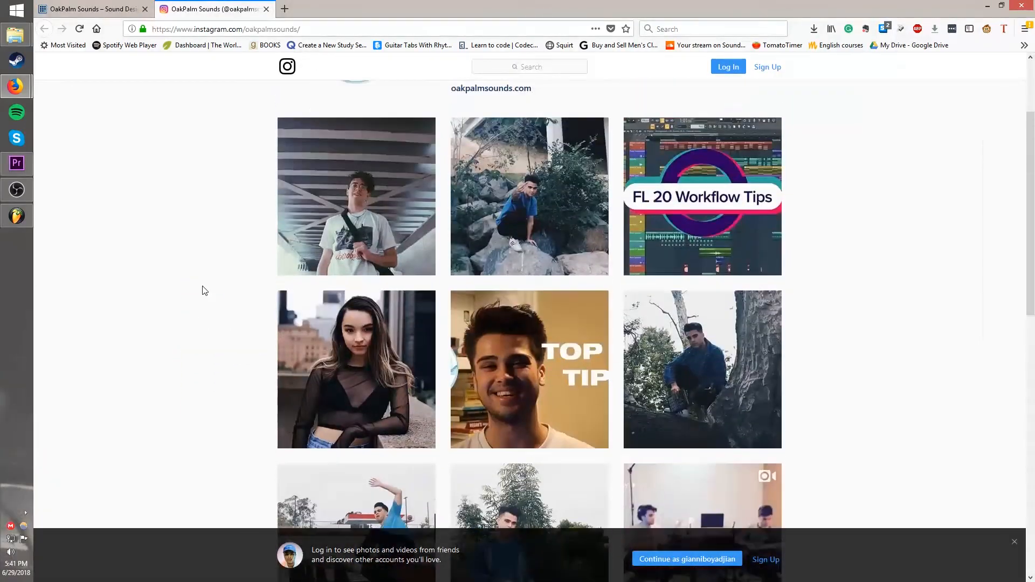
{"action": "scroll", "coordinate": [205, 291], "scroll_direction": "down", "scroll_amount": 3}
{"action": "scroll", "coordinate": [205, 292], "scroll_direction": "down", "scroll_amount": 3}
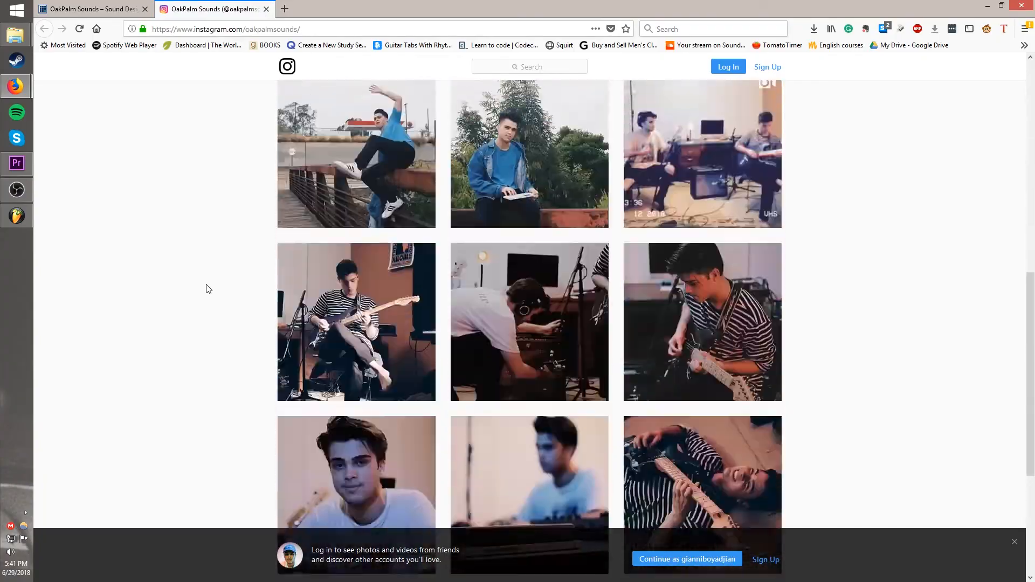
{"action": "scroll", "coordinate": [208, 289], "scroll_direction": "up", "scroll_amount": 2}
{"action": "scroll", "coordinate": [208, 287], "scroll_direction": "down", "scroll_amount": 6}
{"action": "scroll", "coordinate": [208, 287], "scroll_direction": "up", "scroll_amount": 5}
{"action": "scroll", "coordinate": [209, 286], "scroll_direction": "down", "scroll_amount": 3}
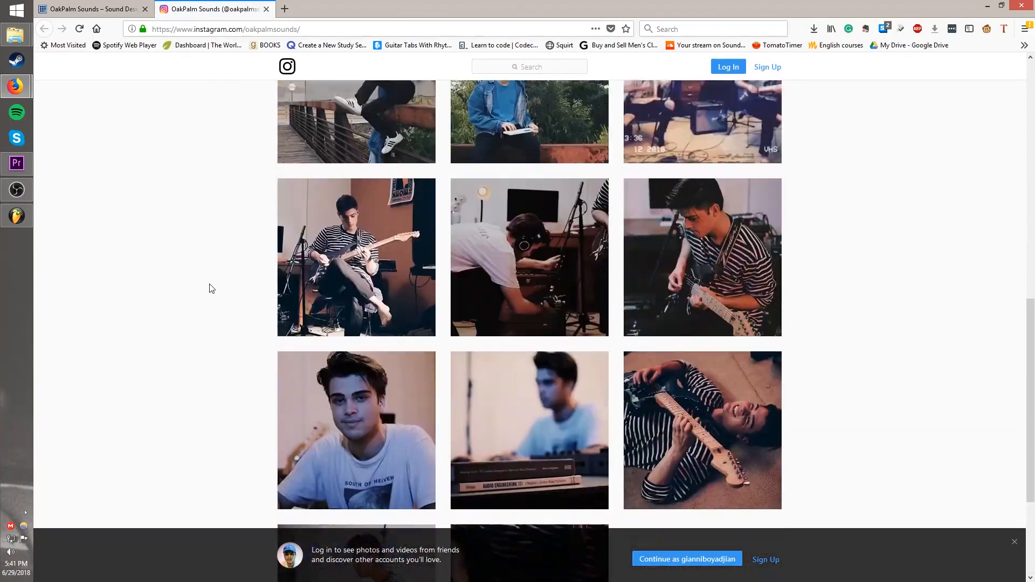
{"action": "scroll", "coordinate": [214, 288], "scroll_direction": "up", "scroll_amount": 15}
{"action": "scroll", "coordinate": [215, 291], "scroll_direction": "down", "scroll_amount": 5}
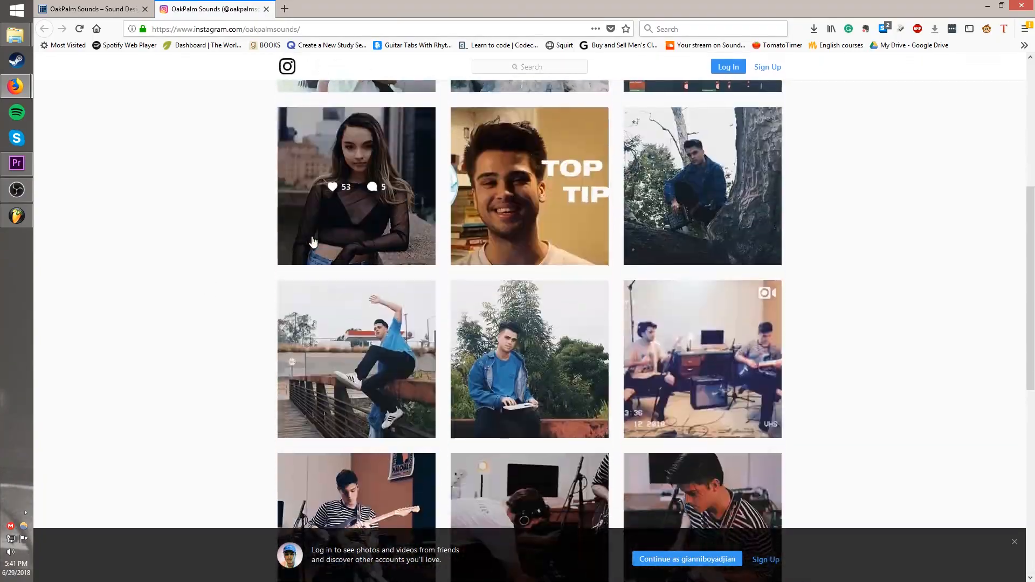
{"action": "scroll", "coordinate": [215, 291], "scroll_direction": "up", "scroll_amount": 3}
- Open the FL 20 Workflow Tips post and return to the profile's post grid
{"action": "left_click", "coordinate": [748, 237]}
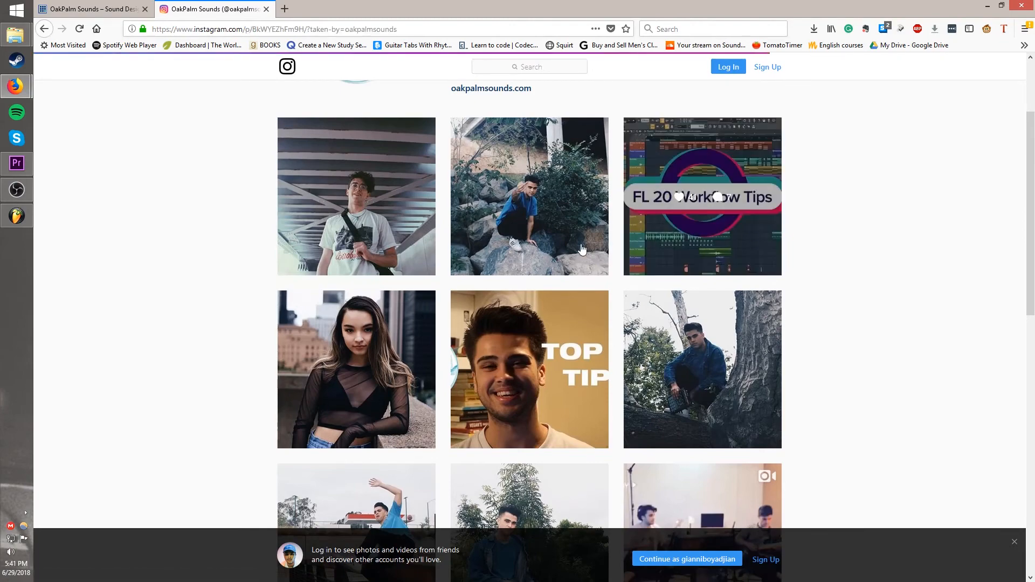
{"action": "left_click", "coordinate": [481, 463]}
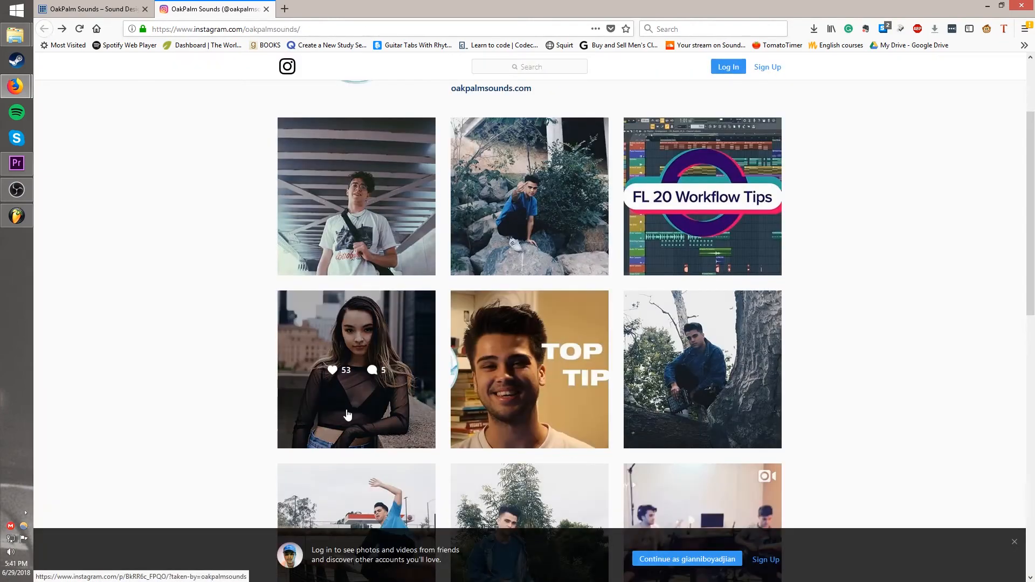
{"action": "left_click", "coordinate": [399, 399]}
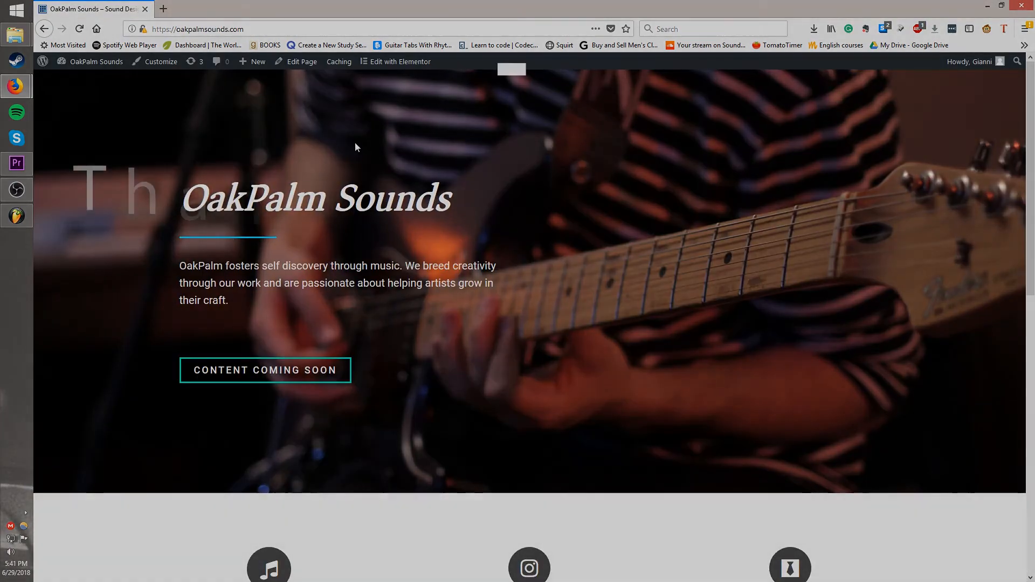
{"action": "scroll", "coordinate": [349, 142], "scroll_direction": "down", "scroll_amount": 1}
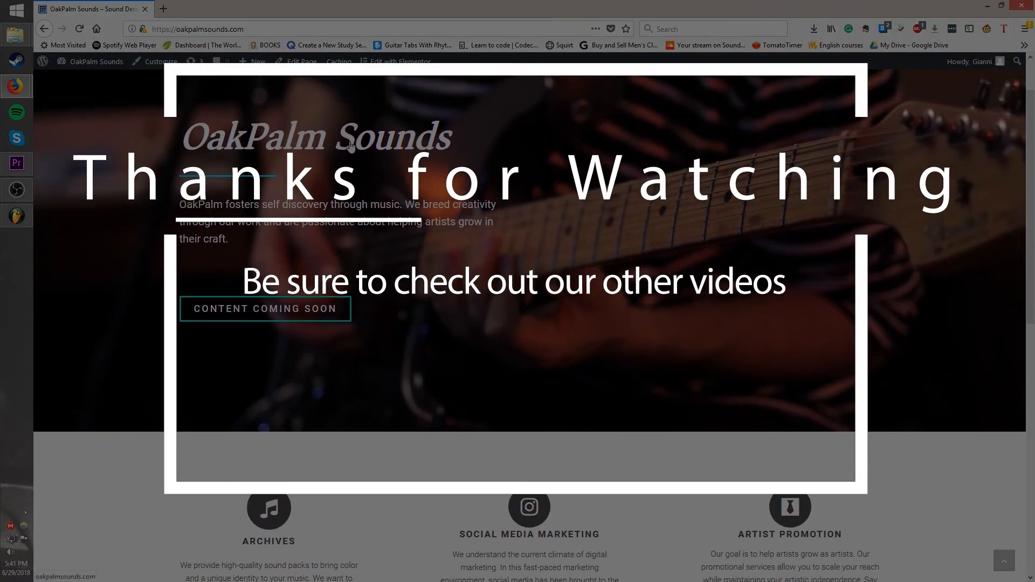